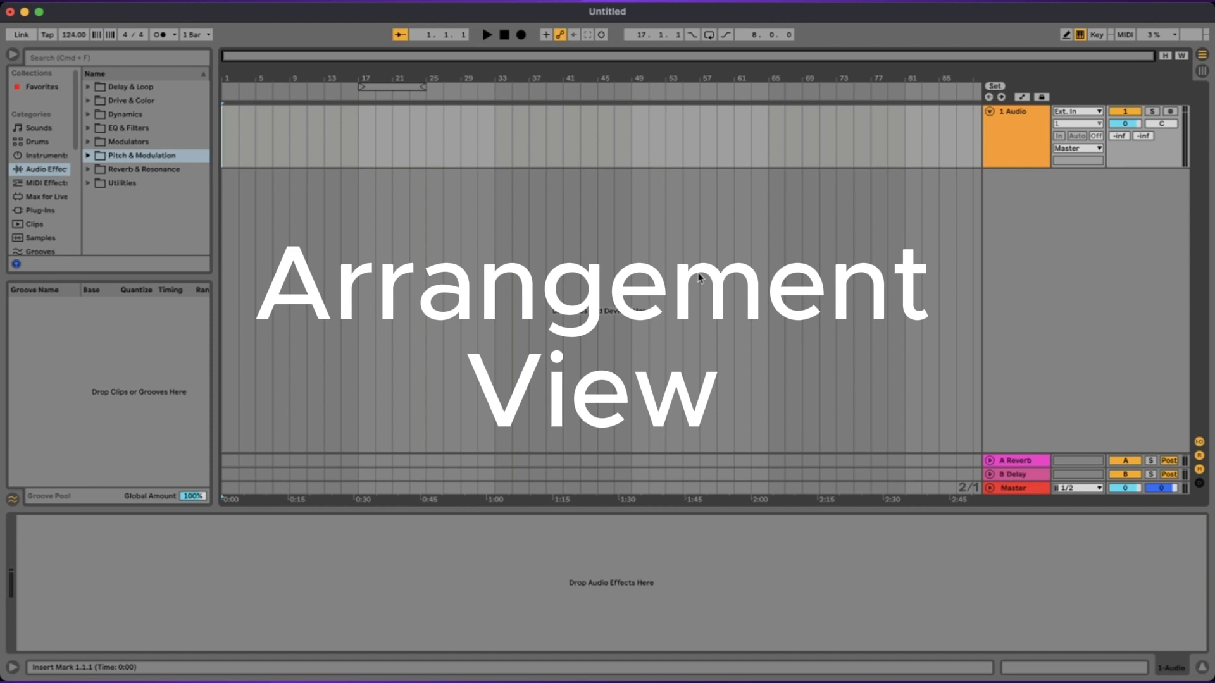
- Add a second audio track and a MIDI track below the first audio track, and select the MIDI track
{"action": "left_click", "coordinate": [1018, 141]}
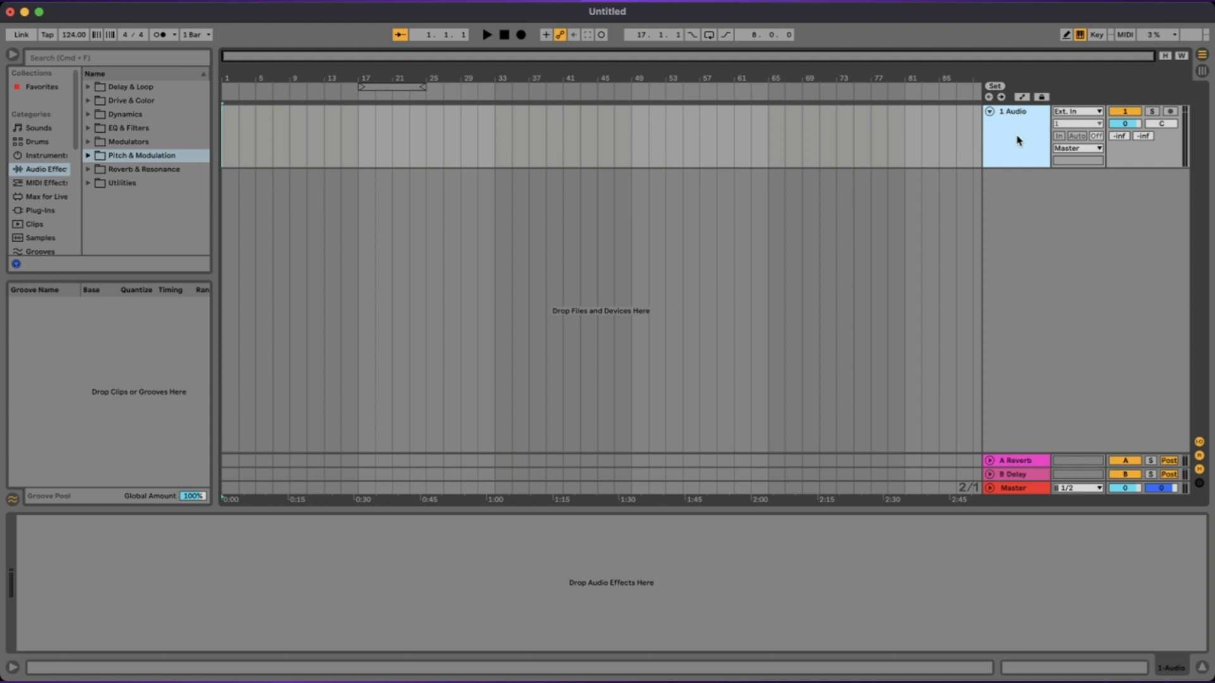
{"action": "key", "text": "super+t"}
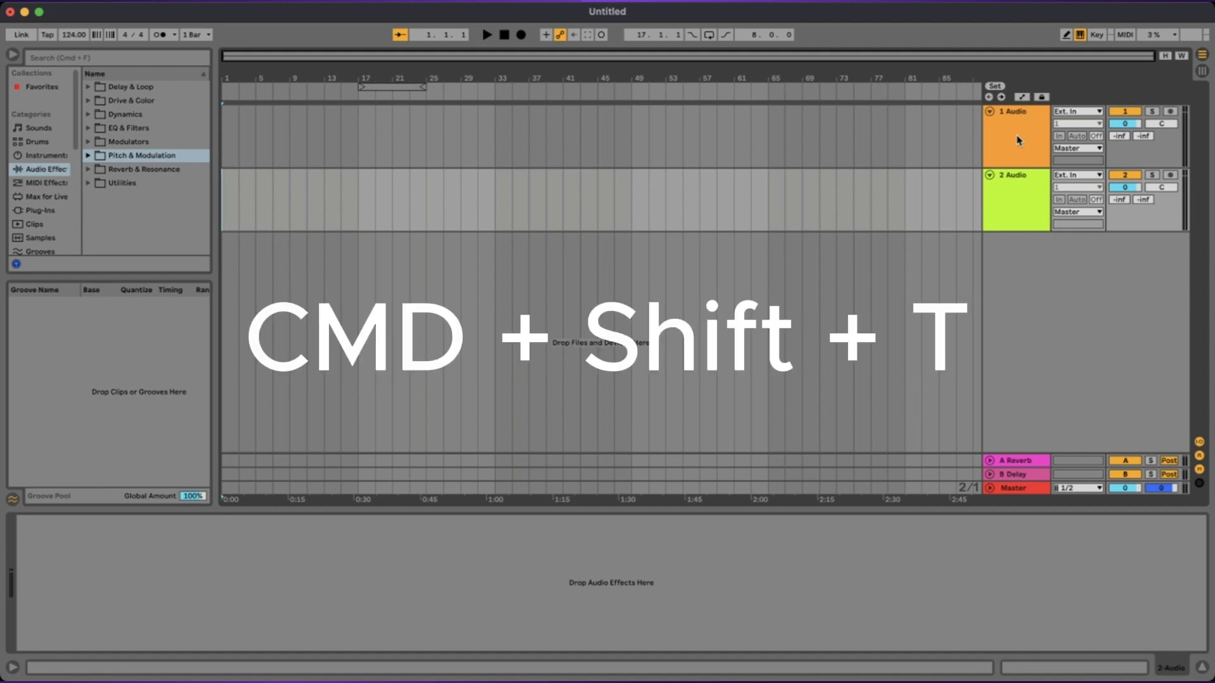
{"action": "key", "text": "super+shift+t"}
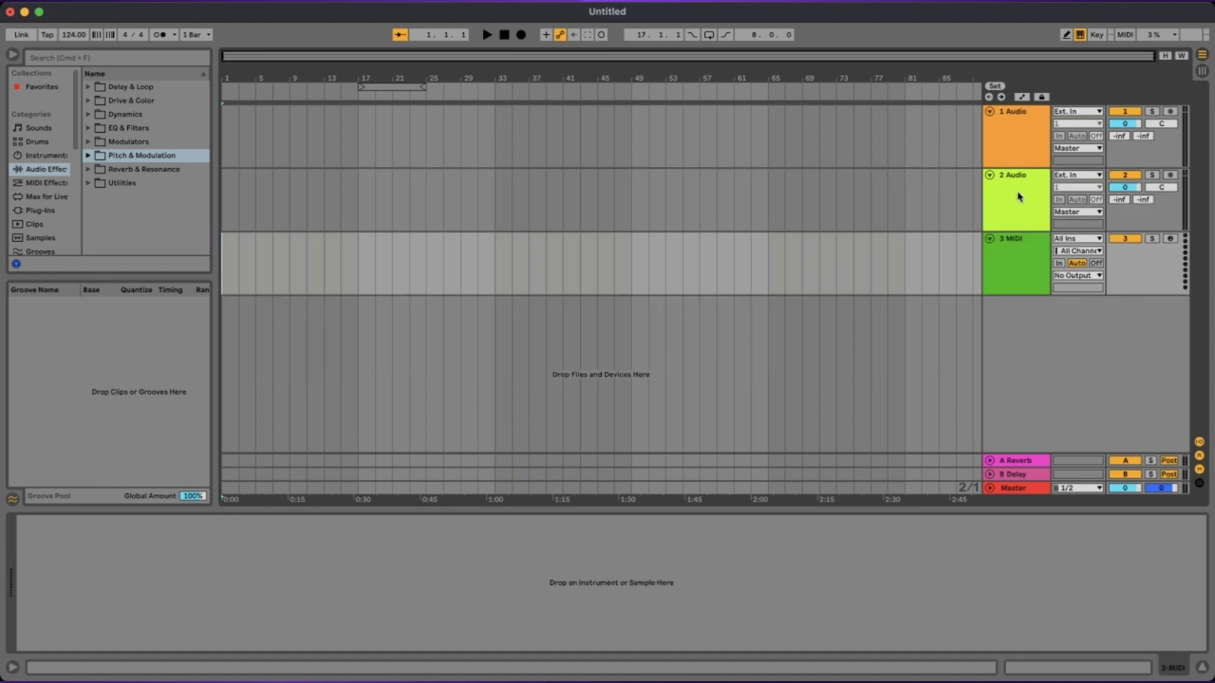
{"action": "left_click", "coordinate": [1009, 281]}
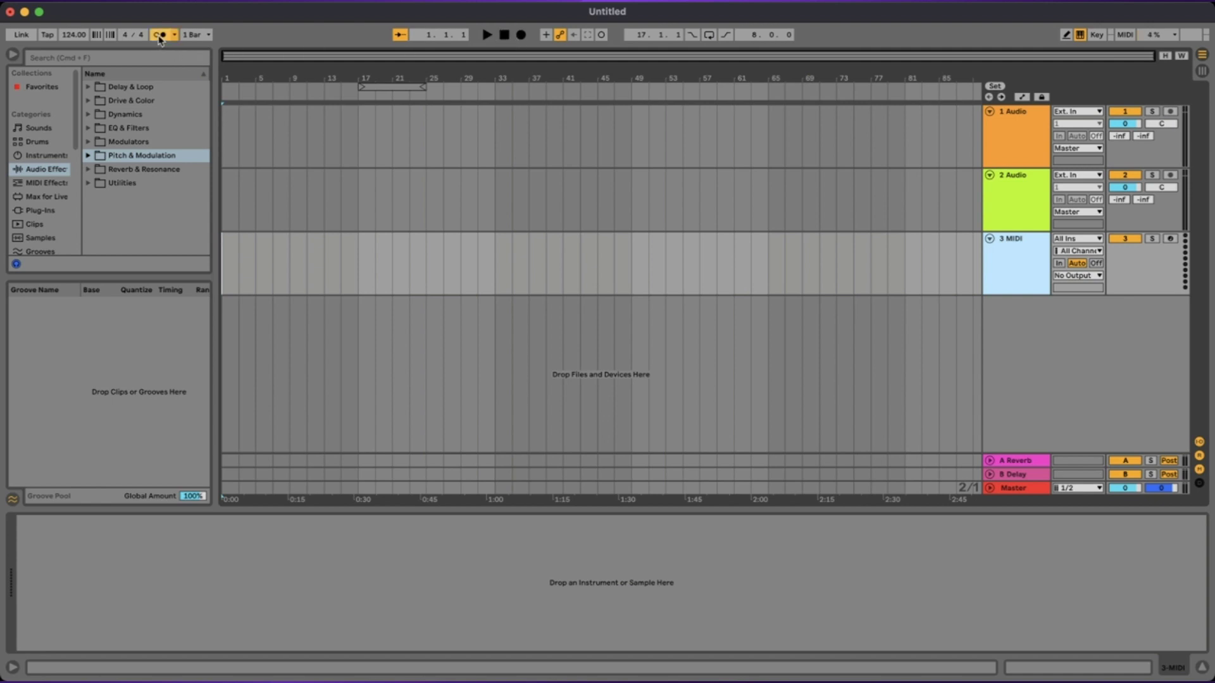
{"action": "left_click", "coordinate": [209, 36]}
{"action": "left_click", "coordinate": [209, 37]}
- Set the arrangement loop range to the first eight bars using the first audio track, and switch looping off
{"action": "left_click_drag", "start_coordinate": [290, 136], "coordinate": [195, 138]}
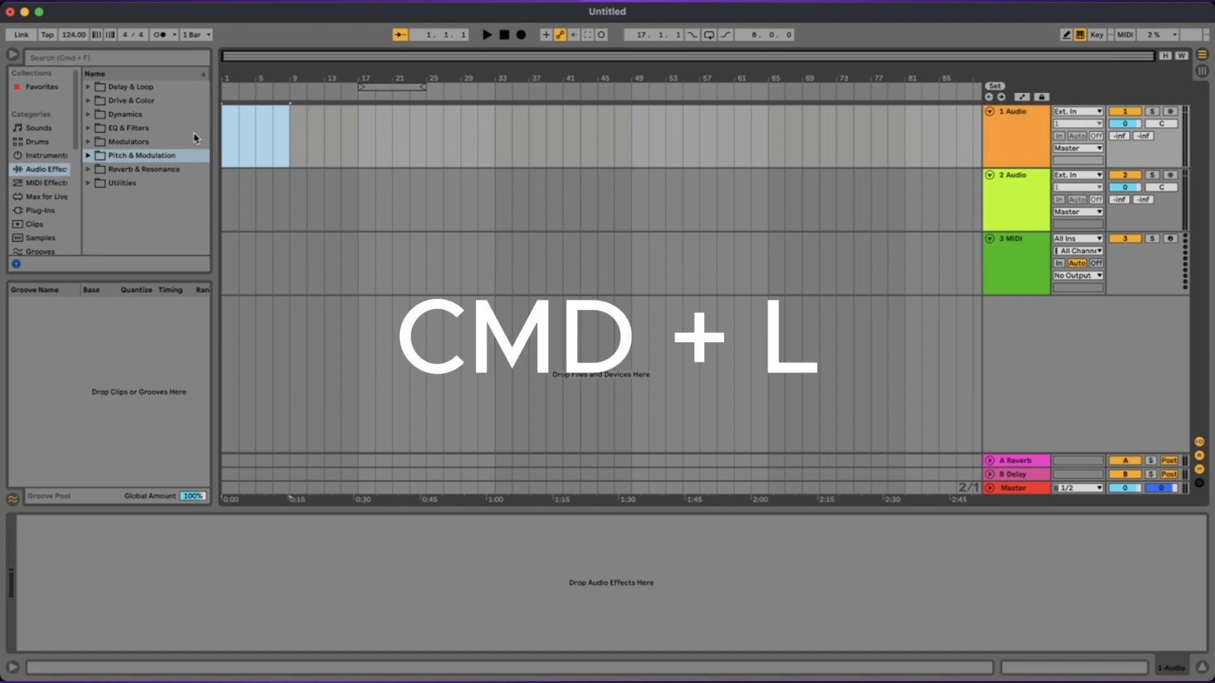
{"action": "key", "text": "super+l"}
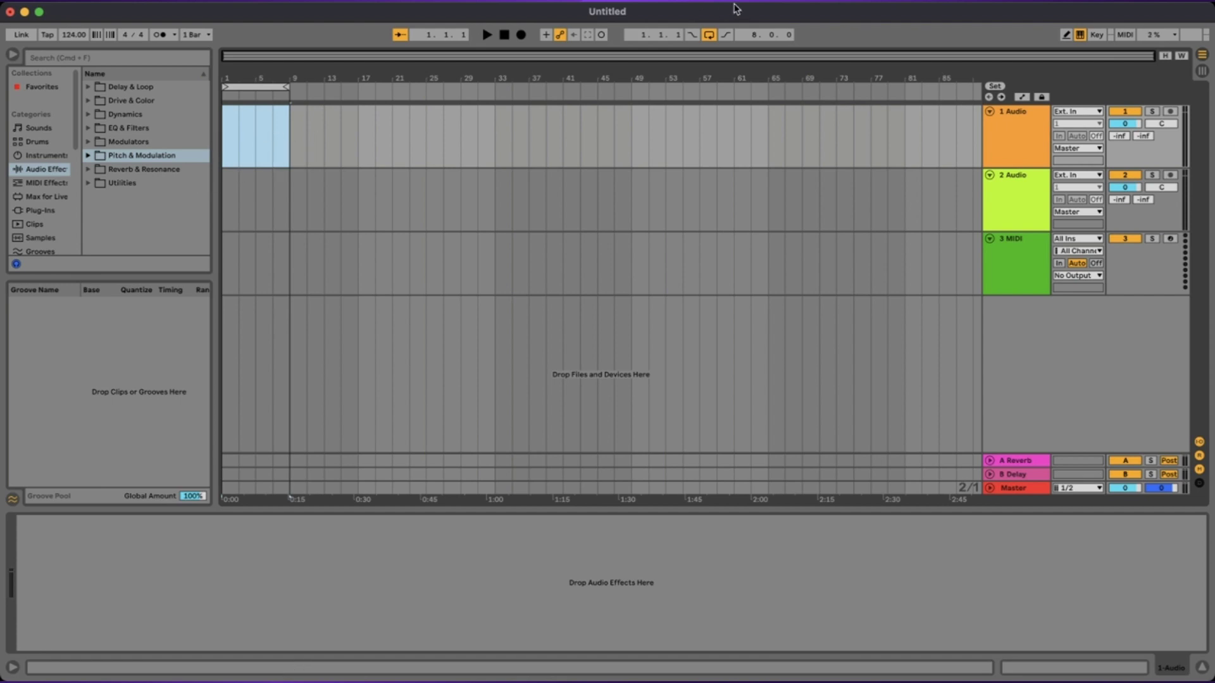
{"action": "left_click", "coordinate": [710, 36]}
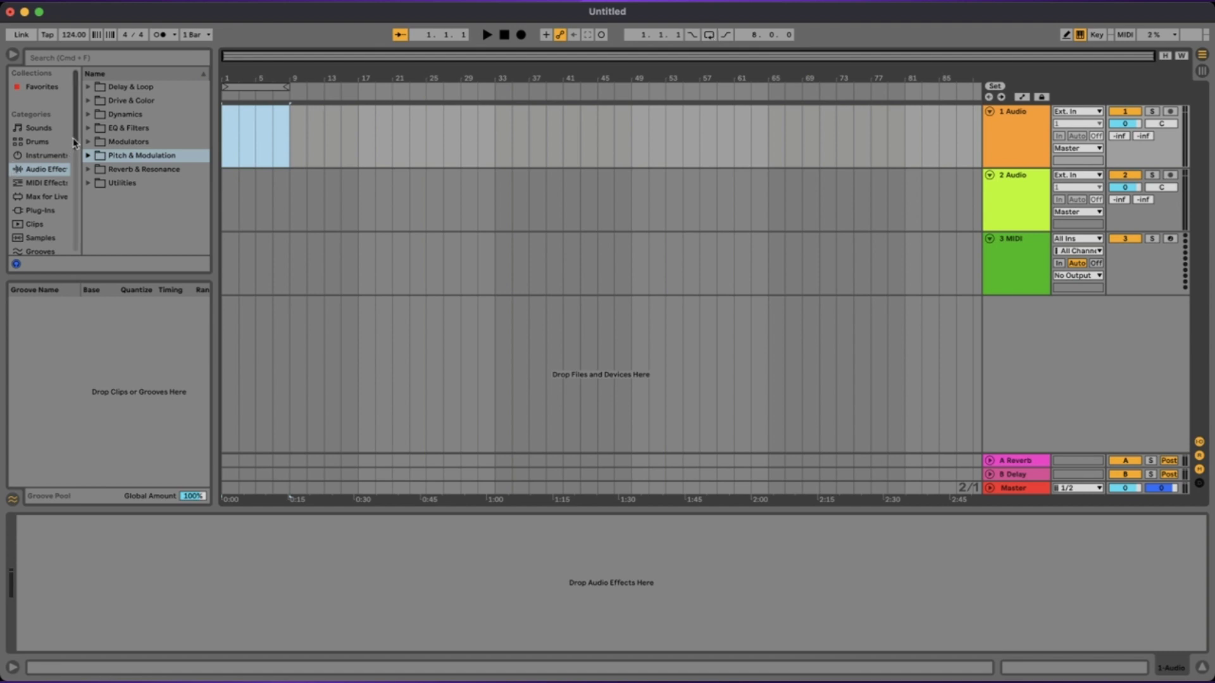
- Look through the Sounds, Drums and Instruments categories in the browser
{"action": "left_click", "coordinate": [47, 131]}
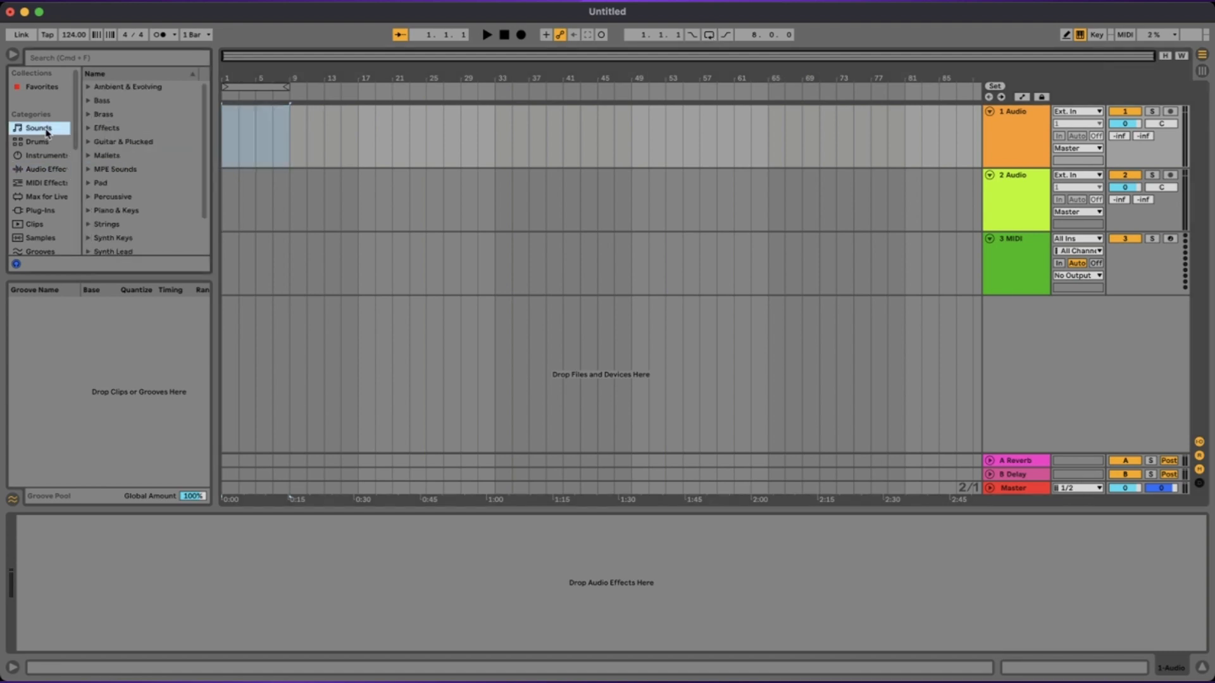
{"action": "scroll", "coordinate": [126, 152], "scroll_direction": "down", "scroll_amount": 3}
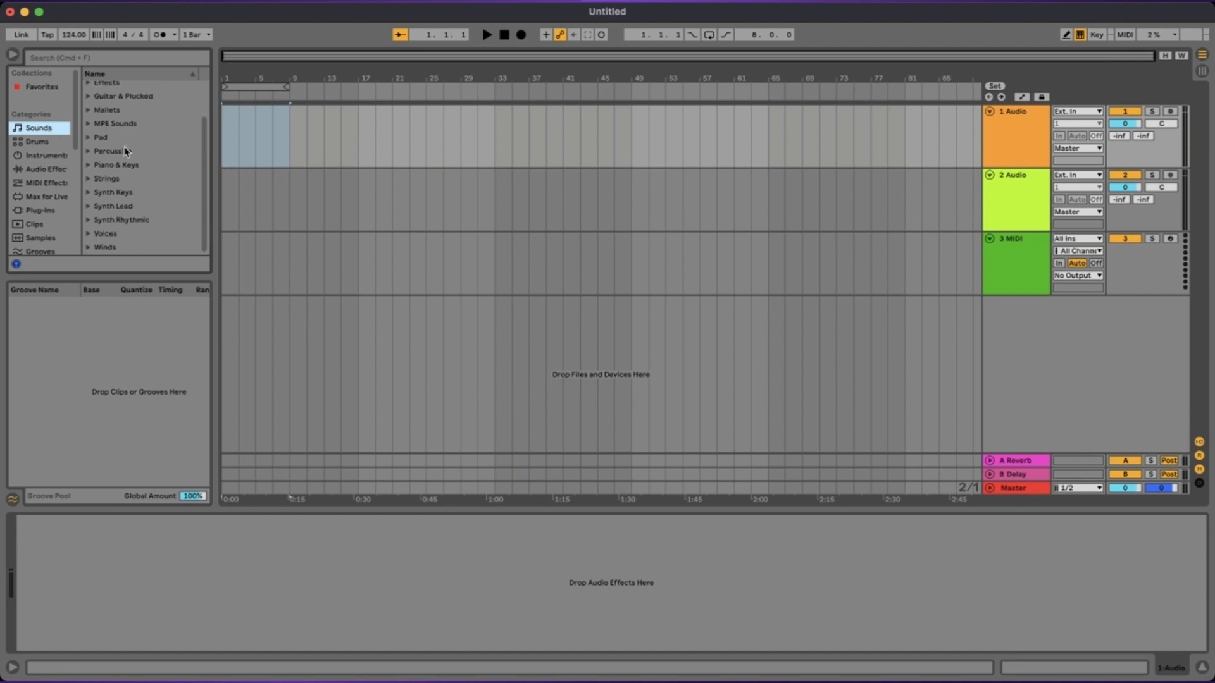
{"action": "scroll", "coordinate": [126, 150], "scroll_direction": "up", "scroll_amount": 3}
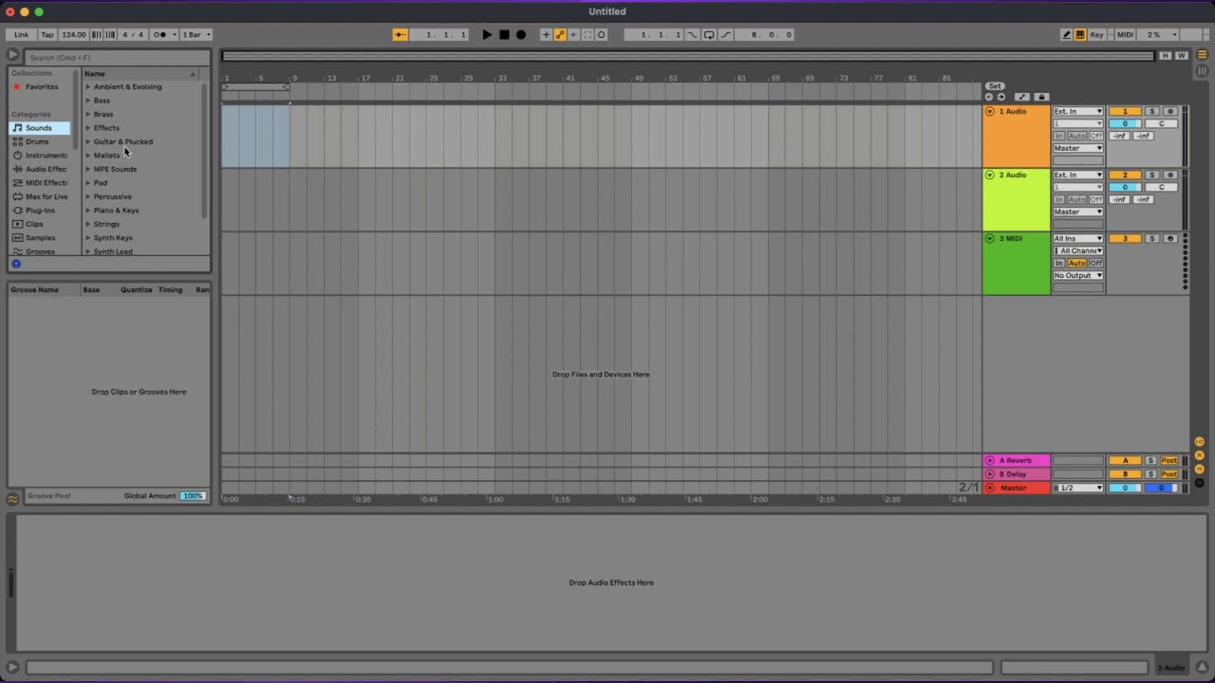
{"action": "scroll", "coordinate": [125, 151], "scroll_direction": "down", "scroll_amount": 3}
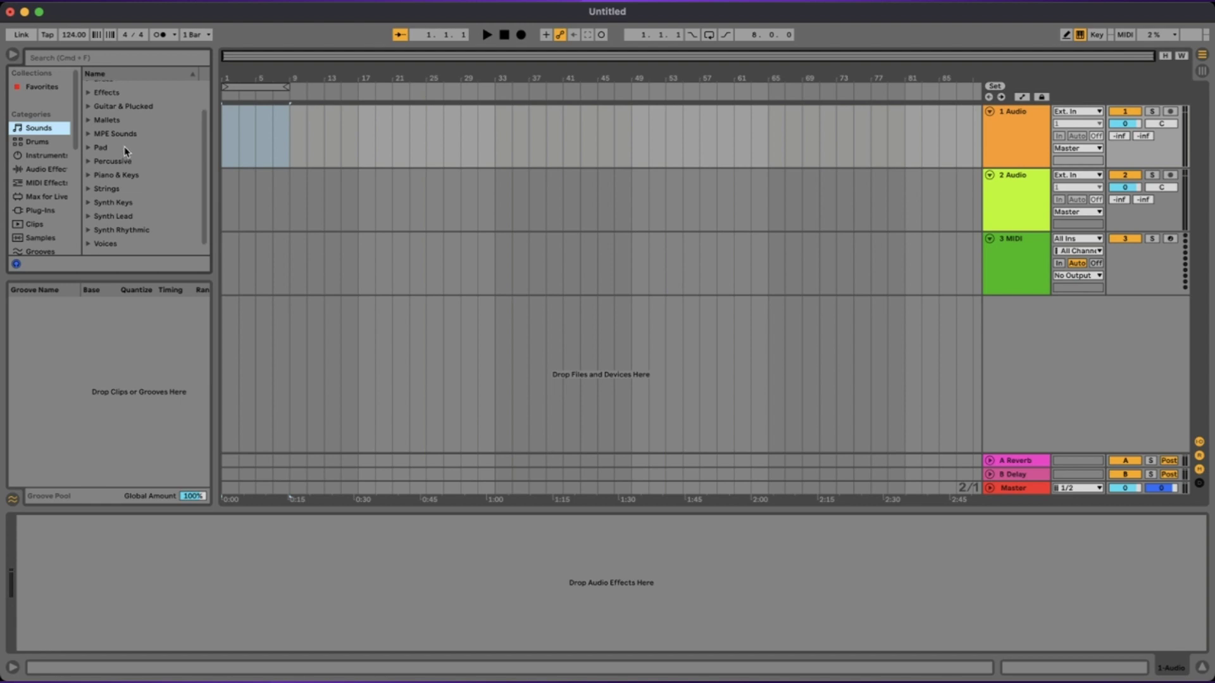
{"action": "scroll", "coordinate": [126, 151], "scroll_direction": "up", "scroll_amount": 3}
{"action": "left_click", "coordinate": [41, 143]}
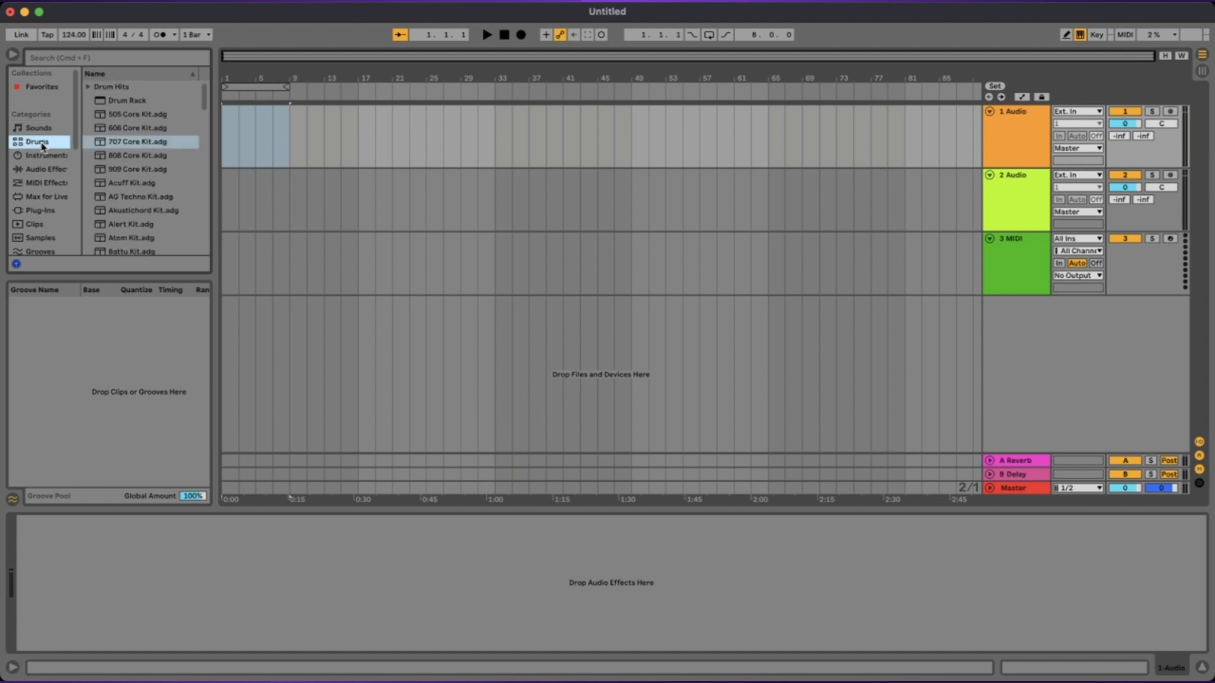
{"action": "scroll", "coordinate": [129, 143], "scroll_direction": "down", "scroll_amount": 3}
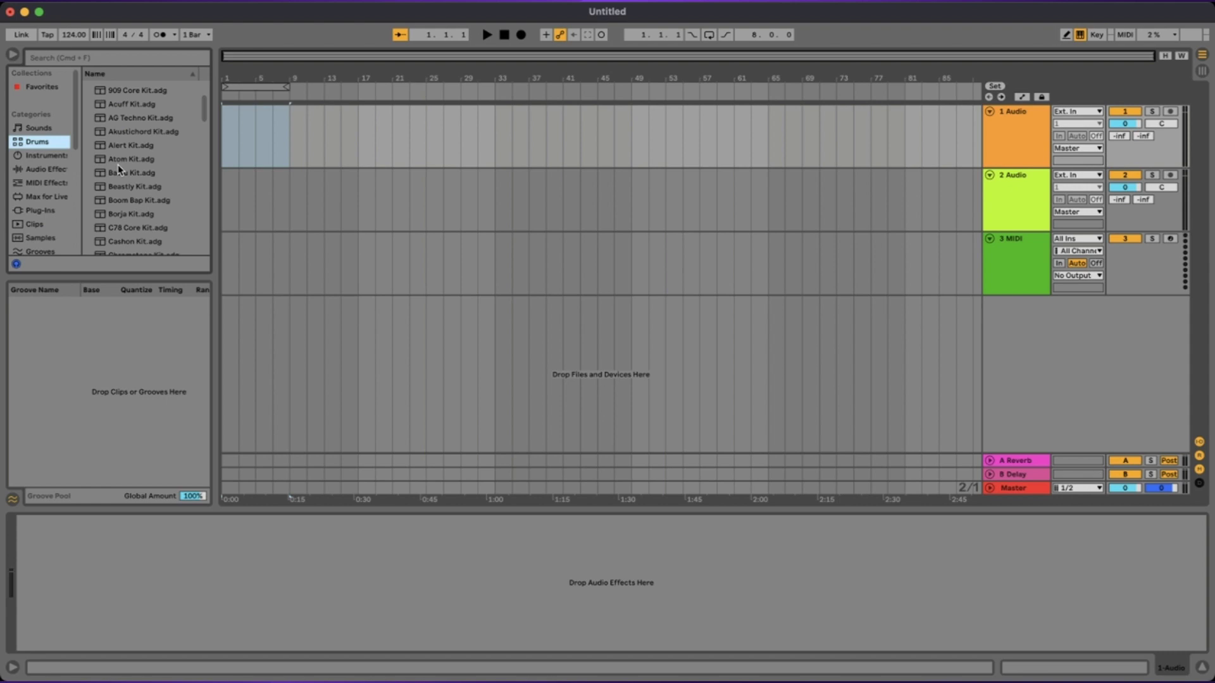
{"action": "left_click", "coordinate": [46, 158]}
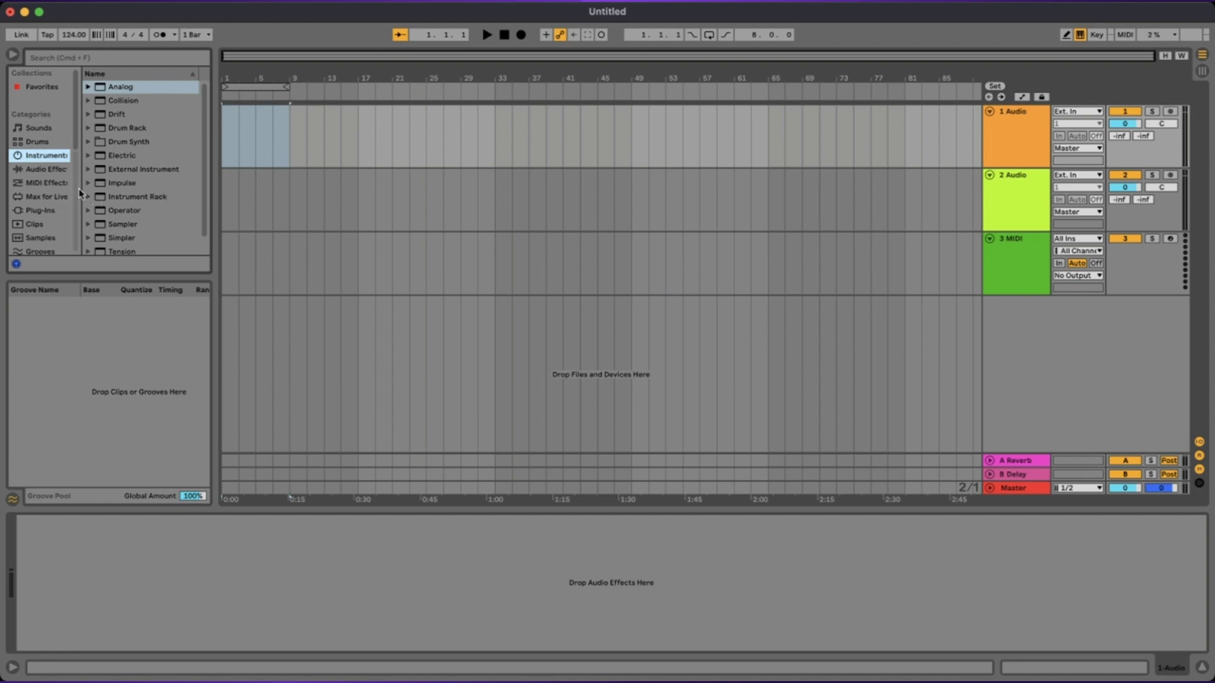
- Examine the devices in the Delay & Loop, Drive & Color and Dynamics folders of the audio effects
{"action": "left_click", "coordinate": [51, 173]}
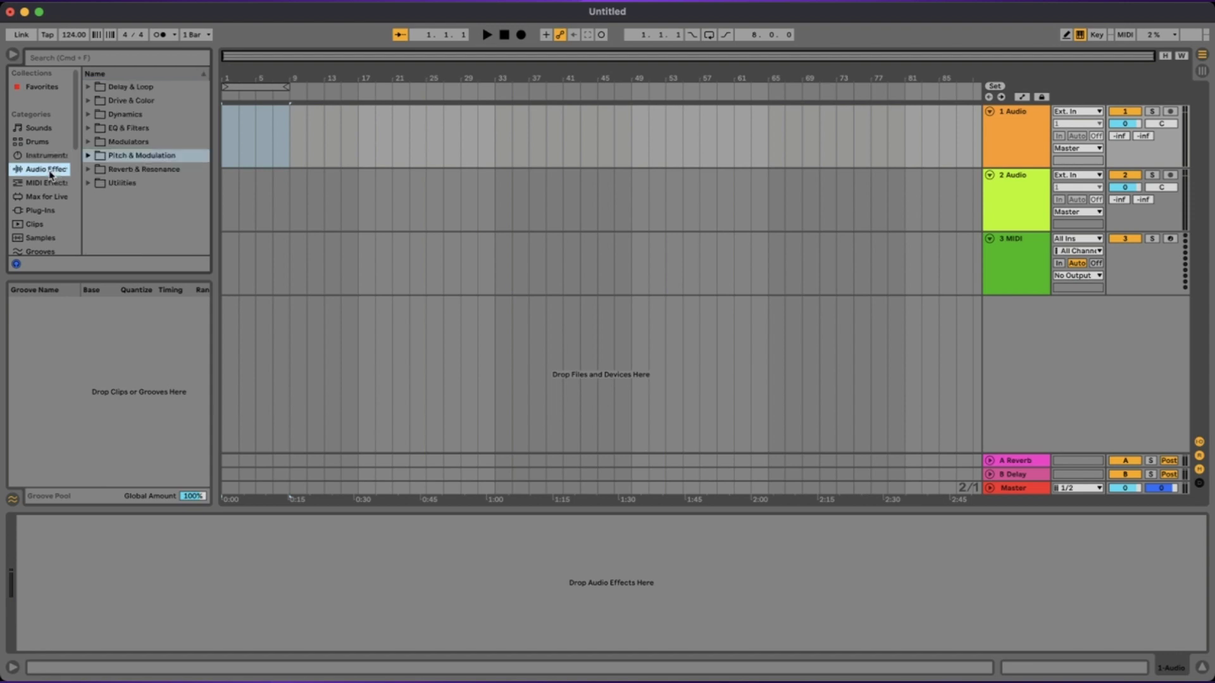
{"action": "left_click", "coordinate": [88, 115]}
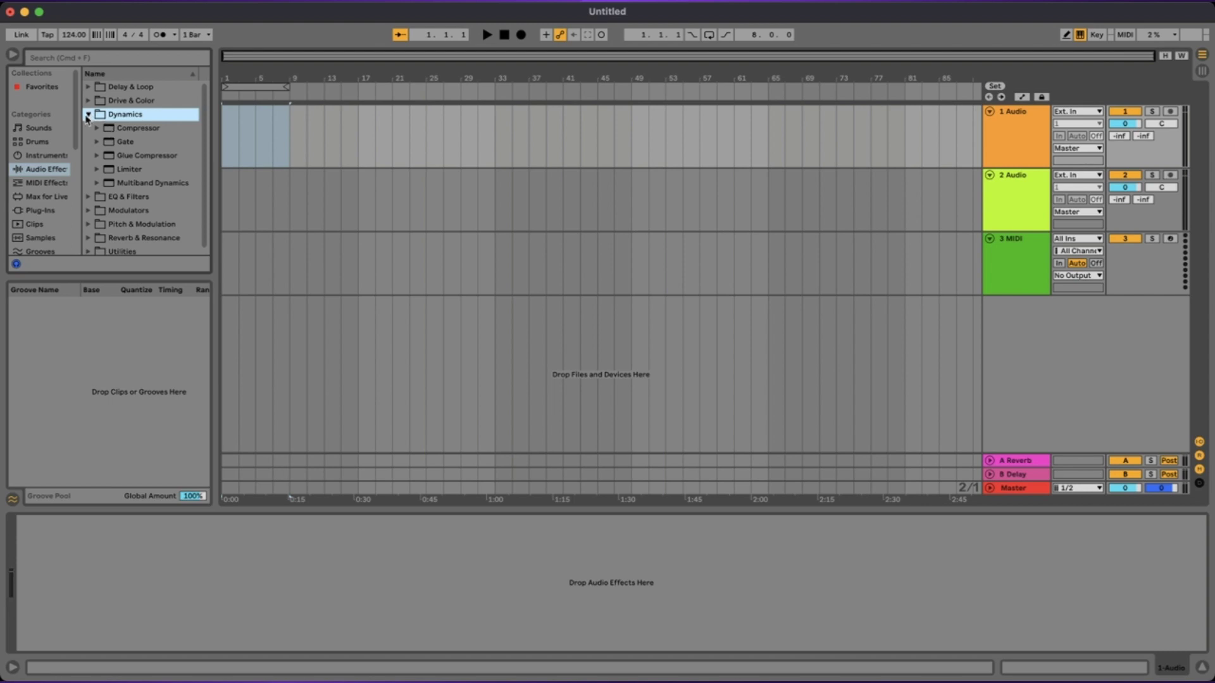
{"action": "left_click", "coordinate": [89, 115]}
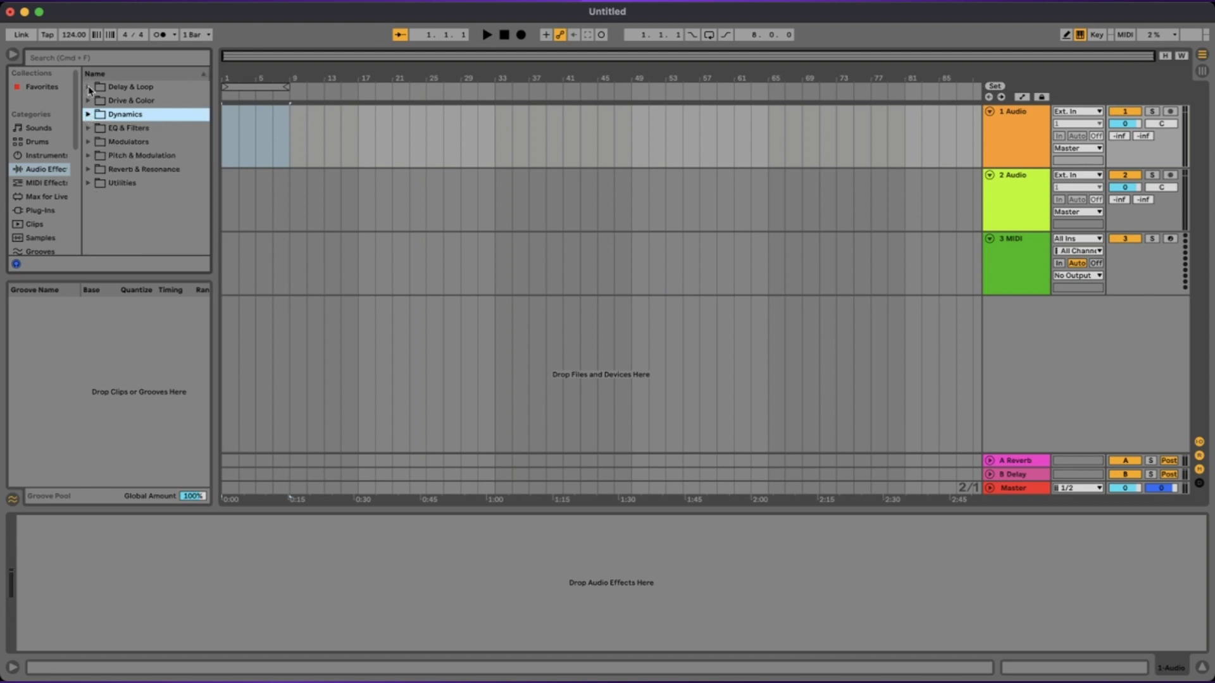
{"action": "left_click", "coordinate": [90, 89]}
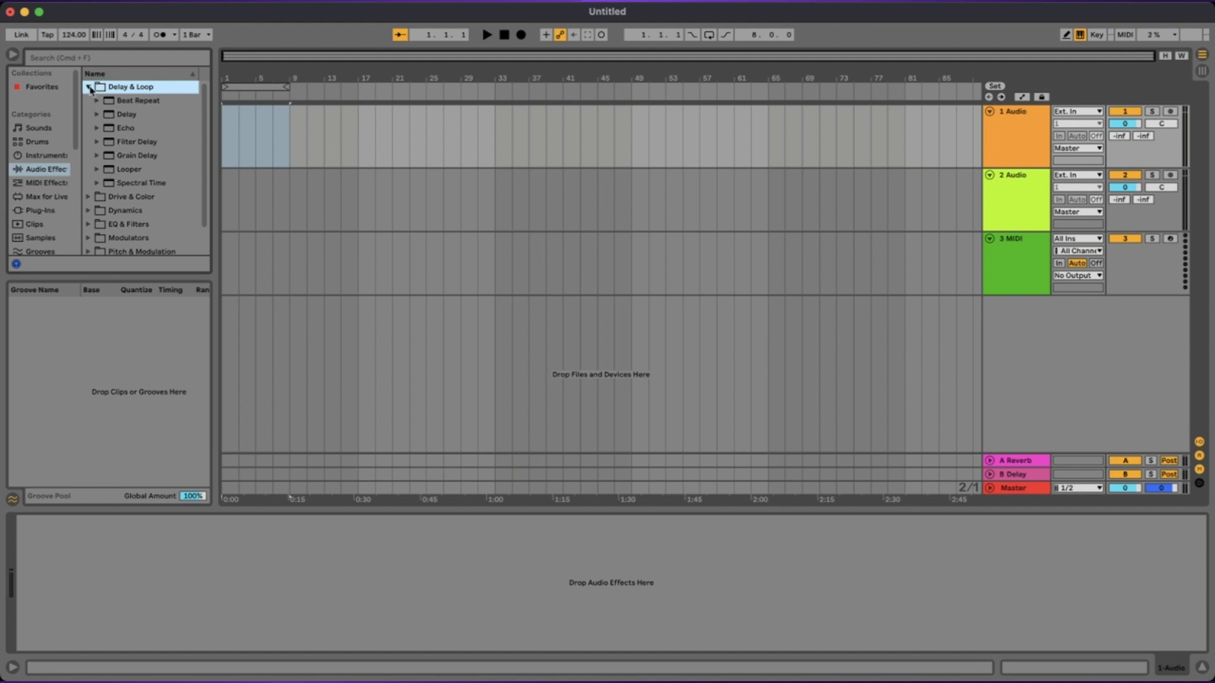
{"action": "left_click", "coordinate": [90, 87]}
{"action": "left_click", "coordinate": [89, 101]}
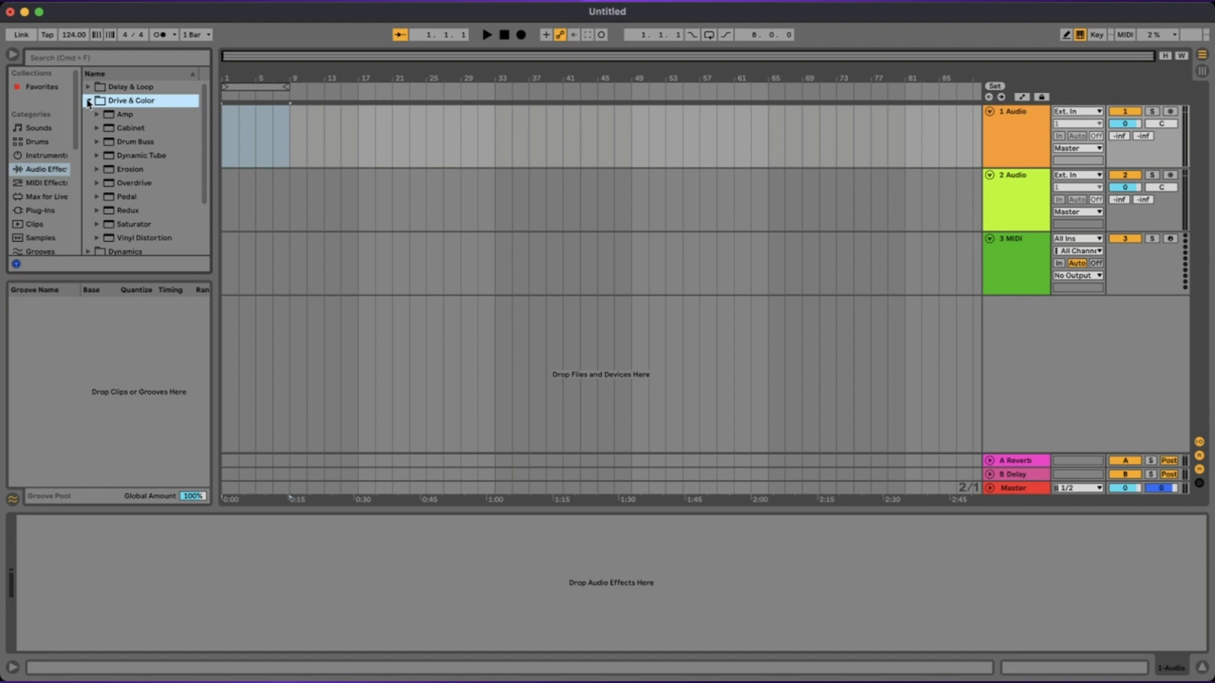
{"action": "left_click", "coordinate": [89, 102]}
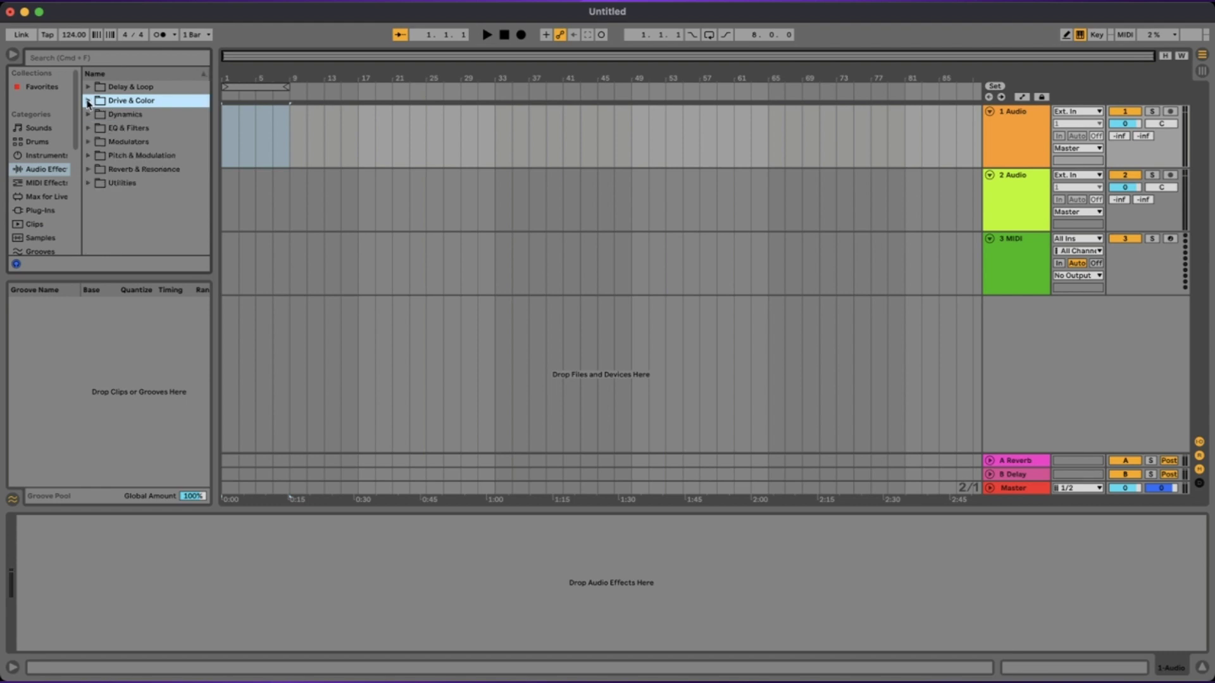
{"action": "left_click", "coordinate": [88, 114]}
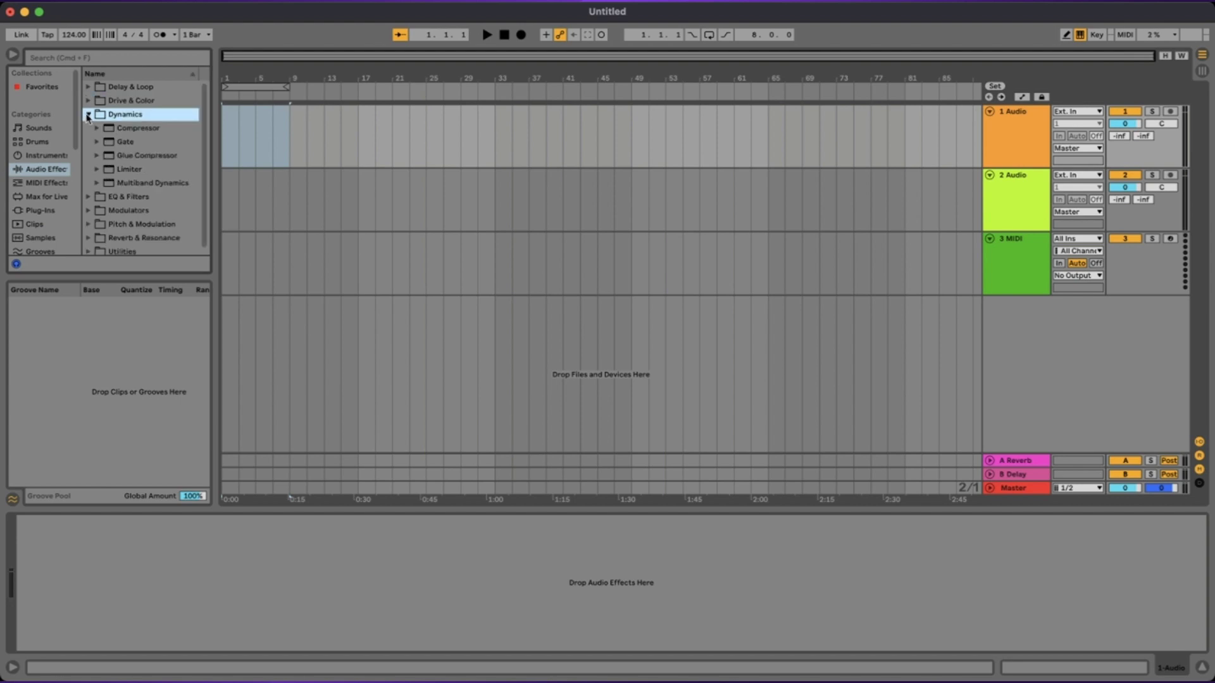
{"action": "left_click", "coordinate": [89, 115]}
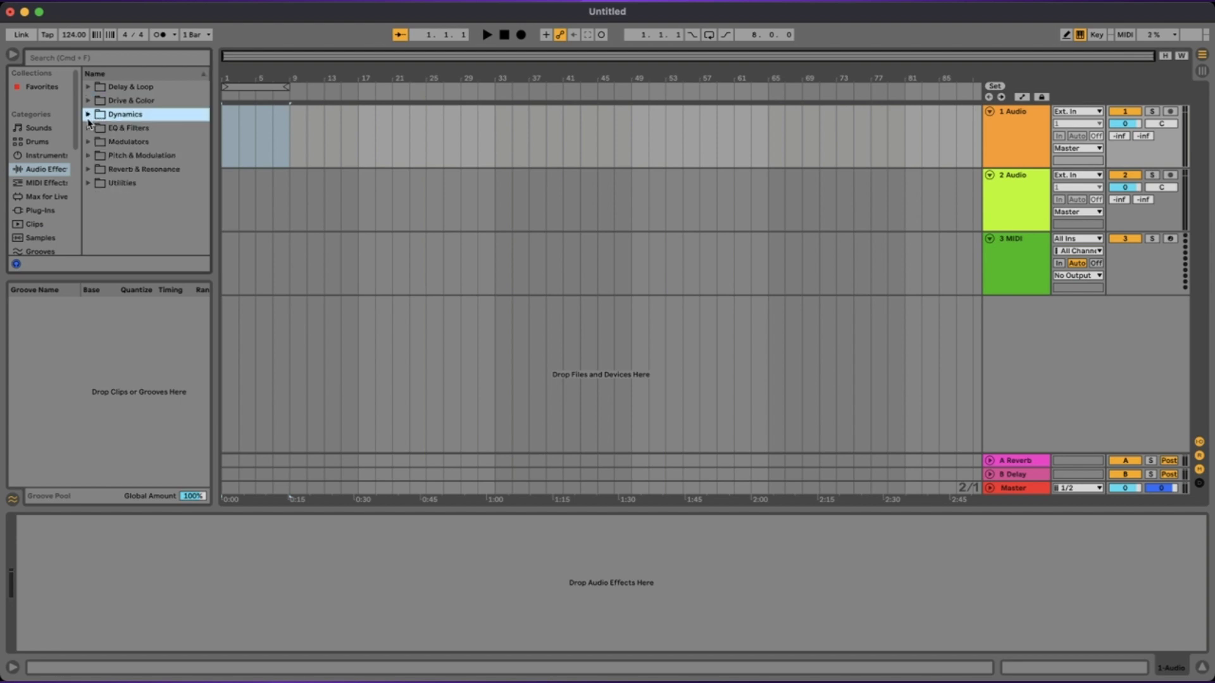
- Examine the audio effects in EQ & Filters, Modulators, Pitch & Modulation, Reverb & Resonance and Utilities
{"action": "left_click", "coordinate": [88, 128]}
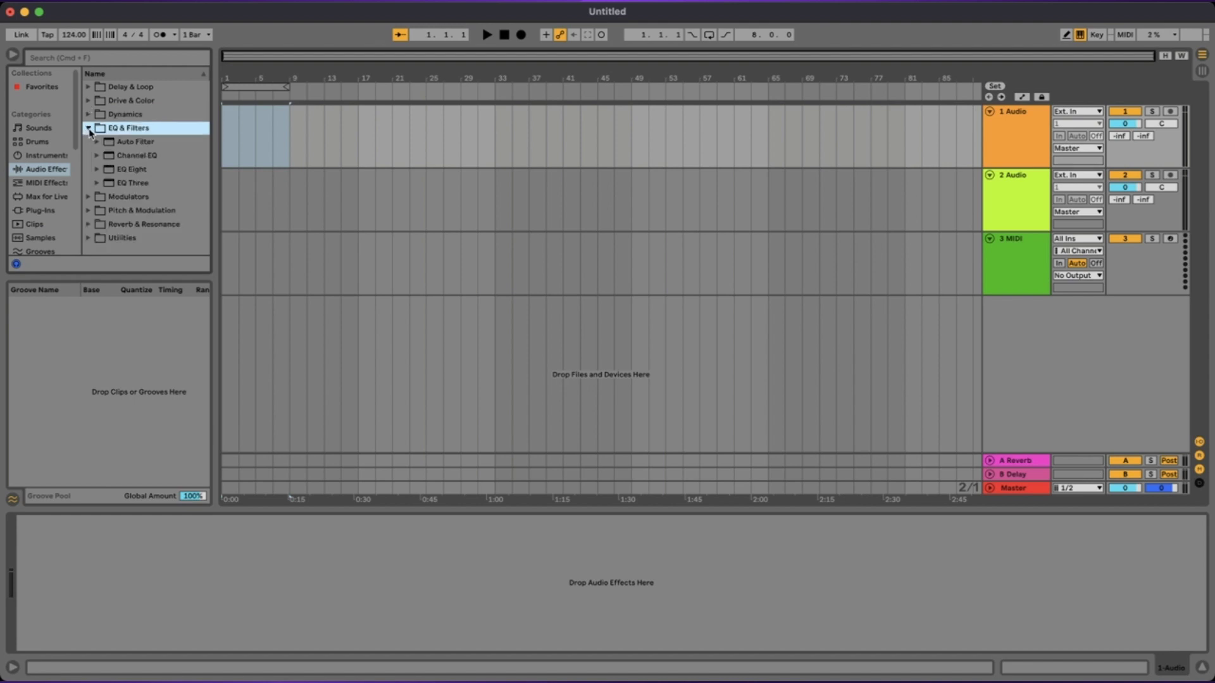
{"action": "left_click", "coordinate": [90, 129]}
{"action": "left_click", "coordinate": [90, 142]}
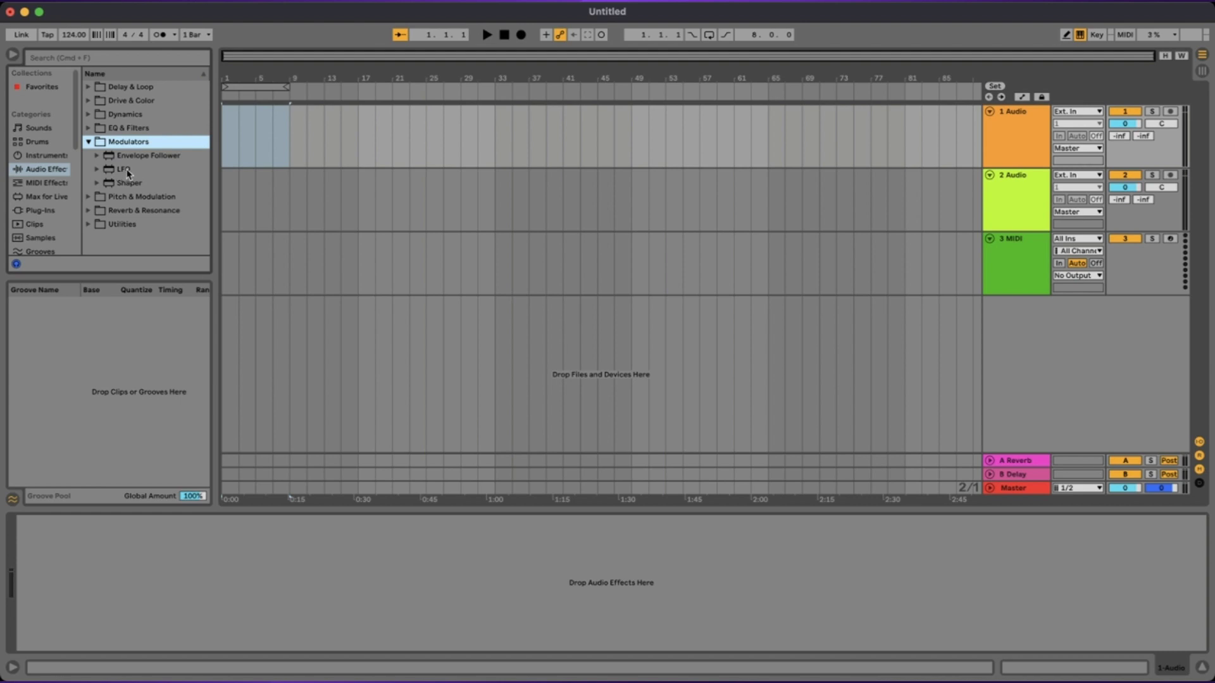
{"action": "left_click", "coordinate": [89, 141]}
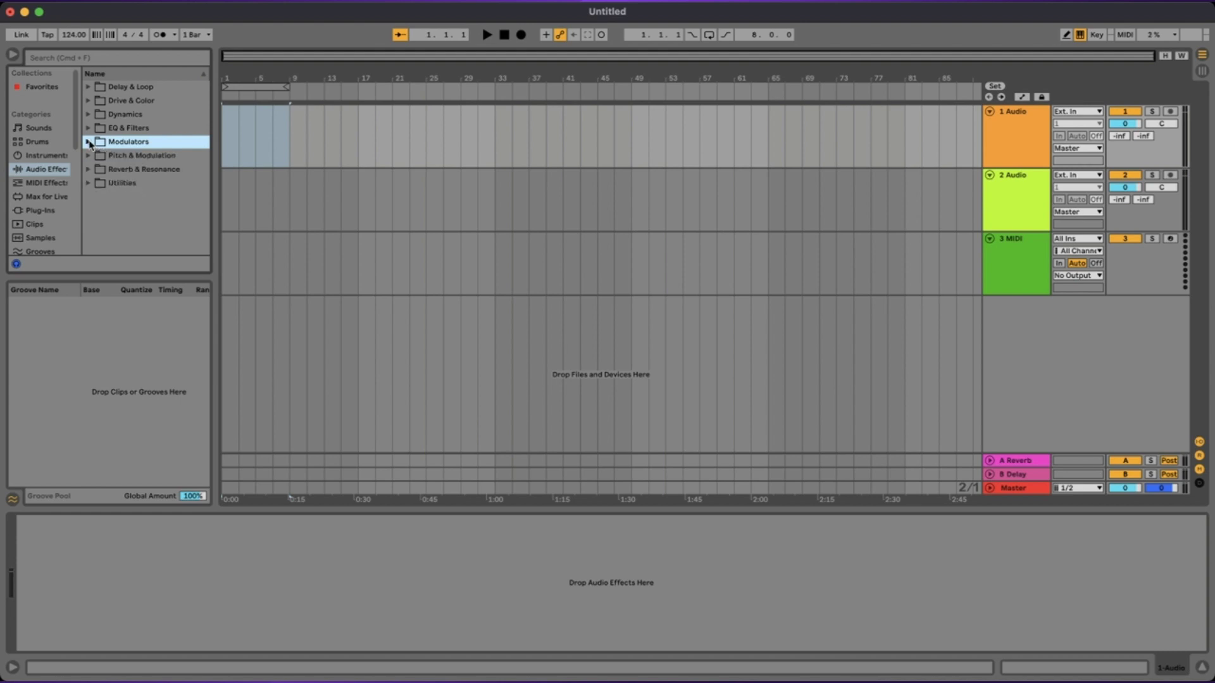
{"action": "left_click", "coordinate": [89, 156]}
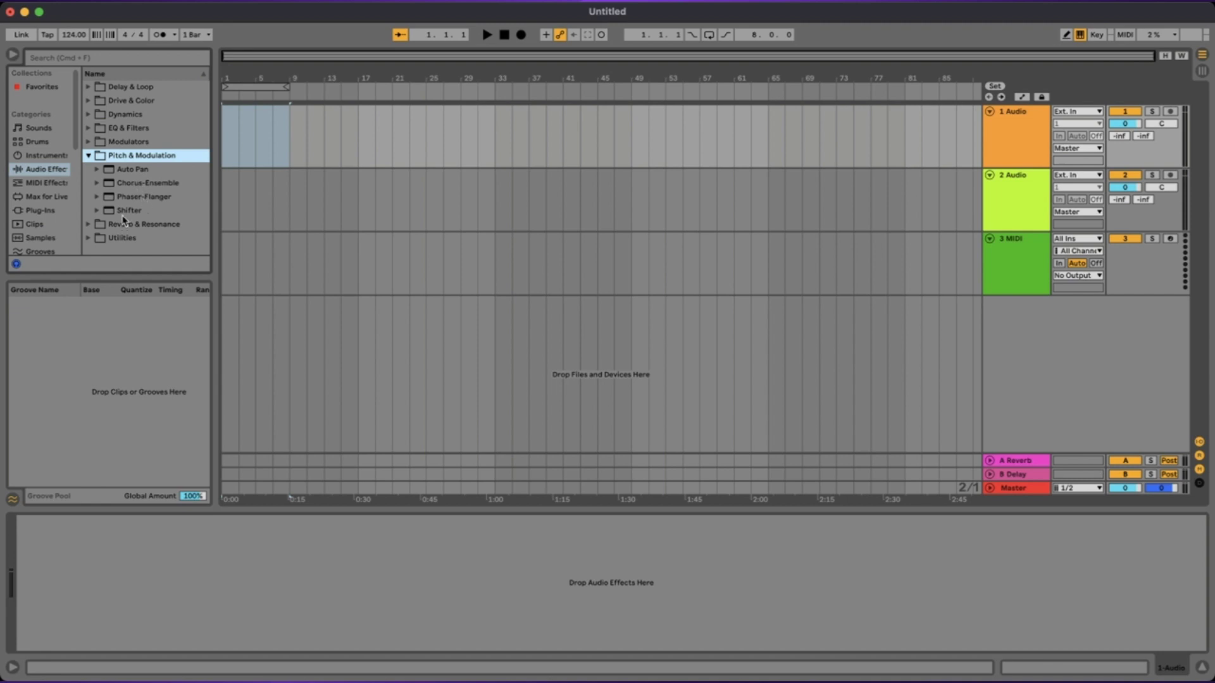
{"action": "left_click", "coordinate": [88, 157]}
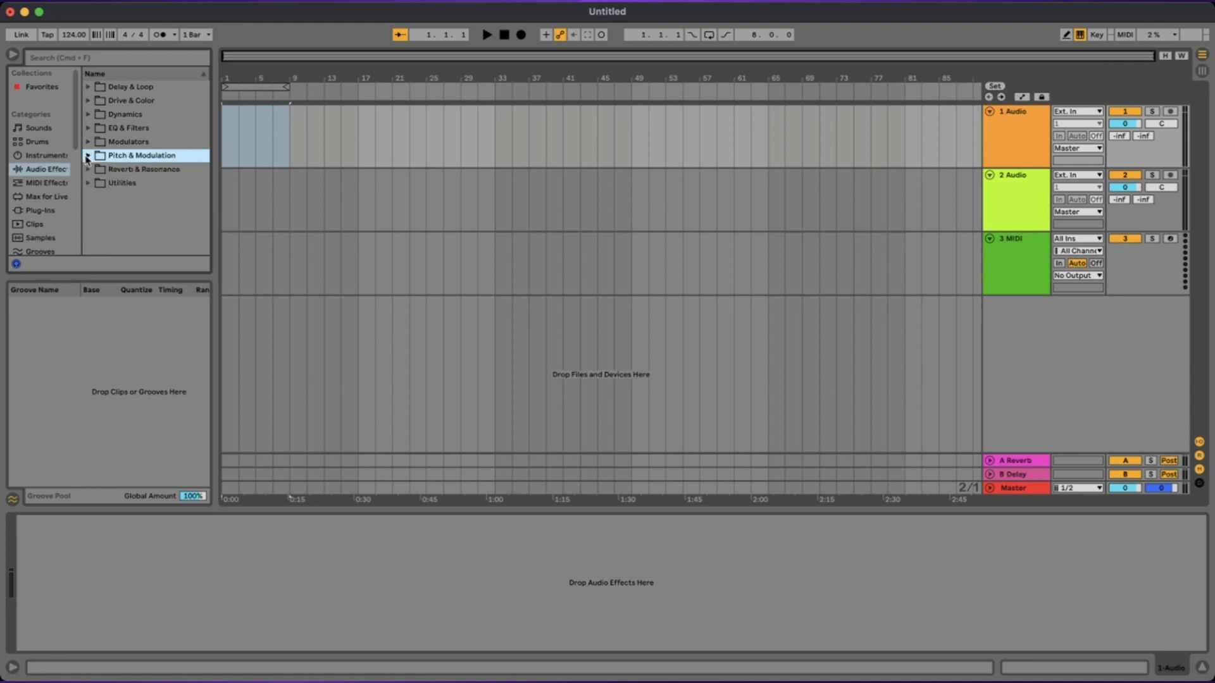
{"action": "left_click", "coordinate": [88, 170]}
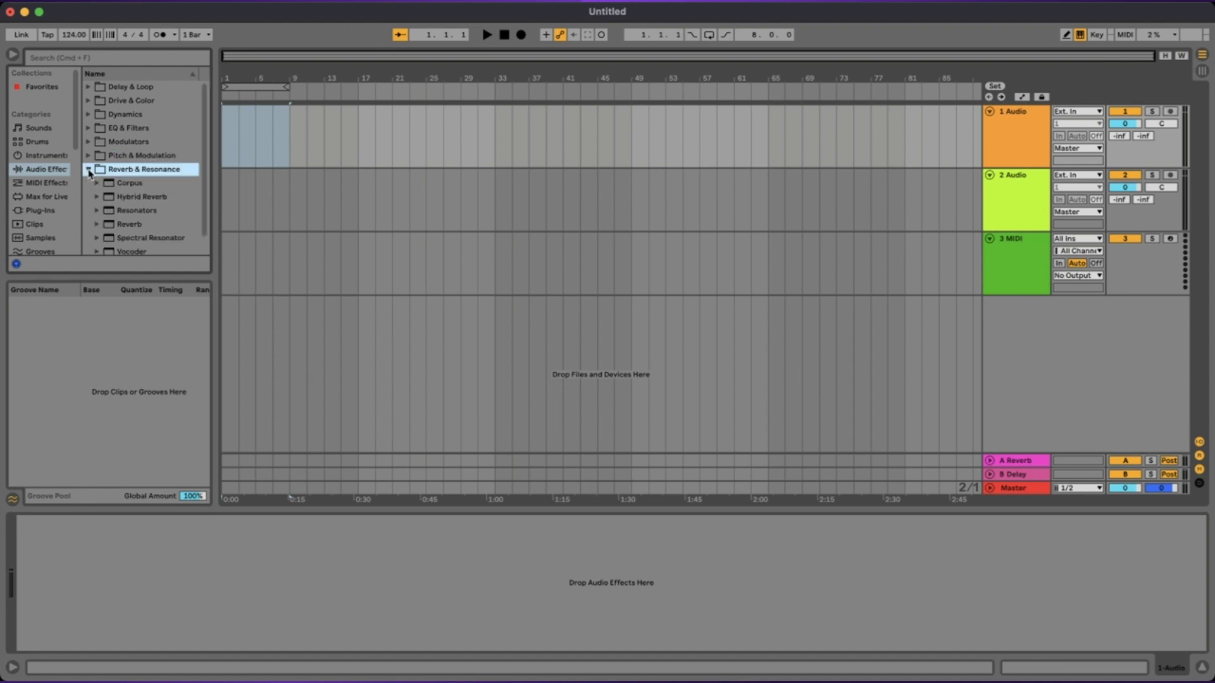
{"action": "scroll", "coordinate": [146, 207], "scroll_direction": "down", "scroll_amount": 1}
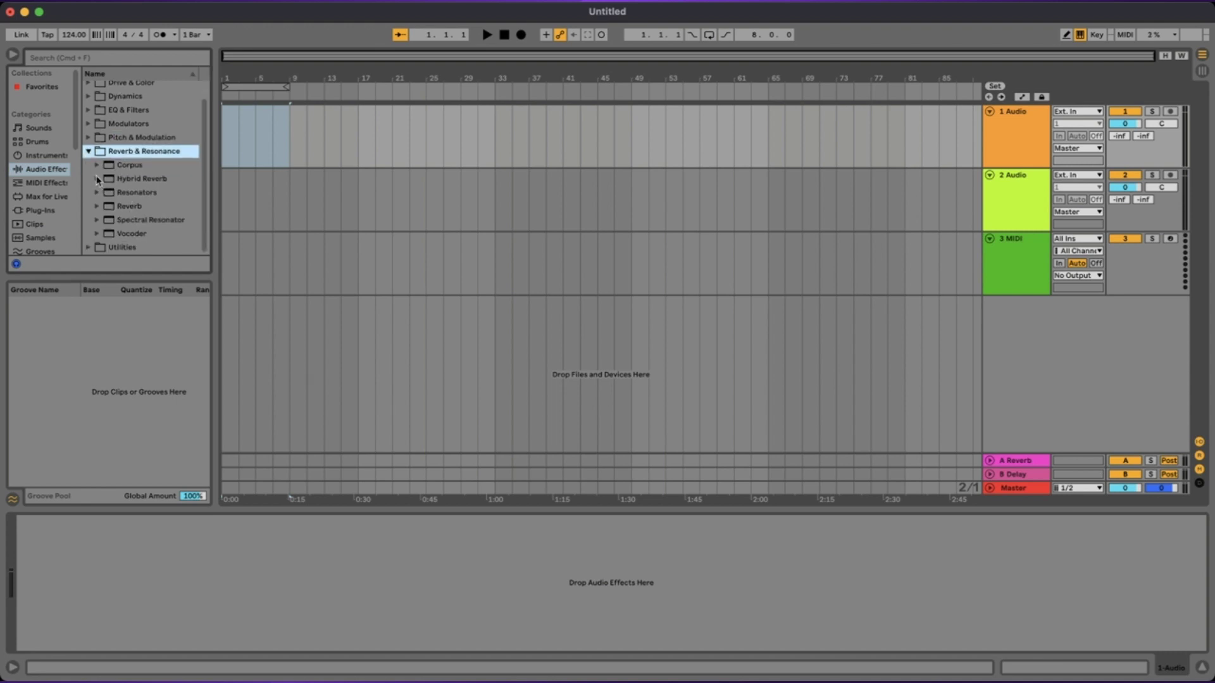
{"action": "left_click", "coordinate": [89, 153]}
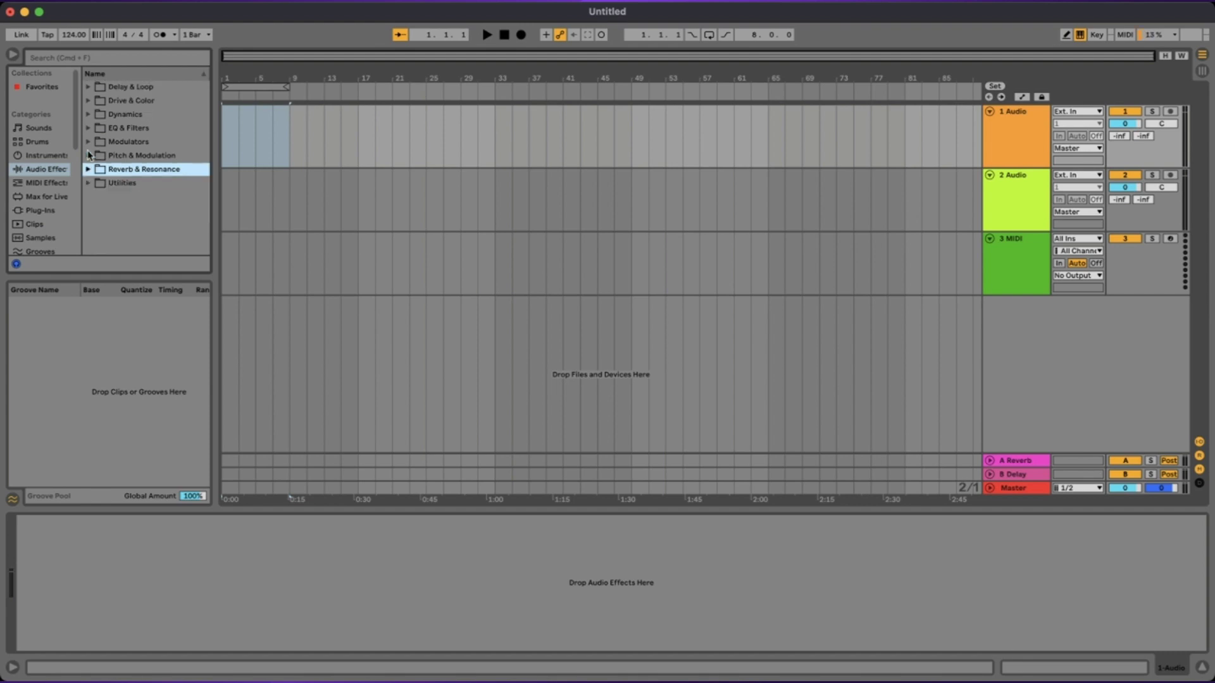
{"action": "left_click", "coordinate": [89, 183]}
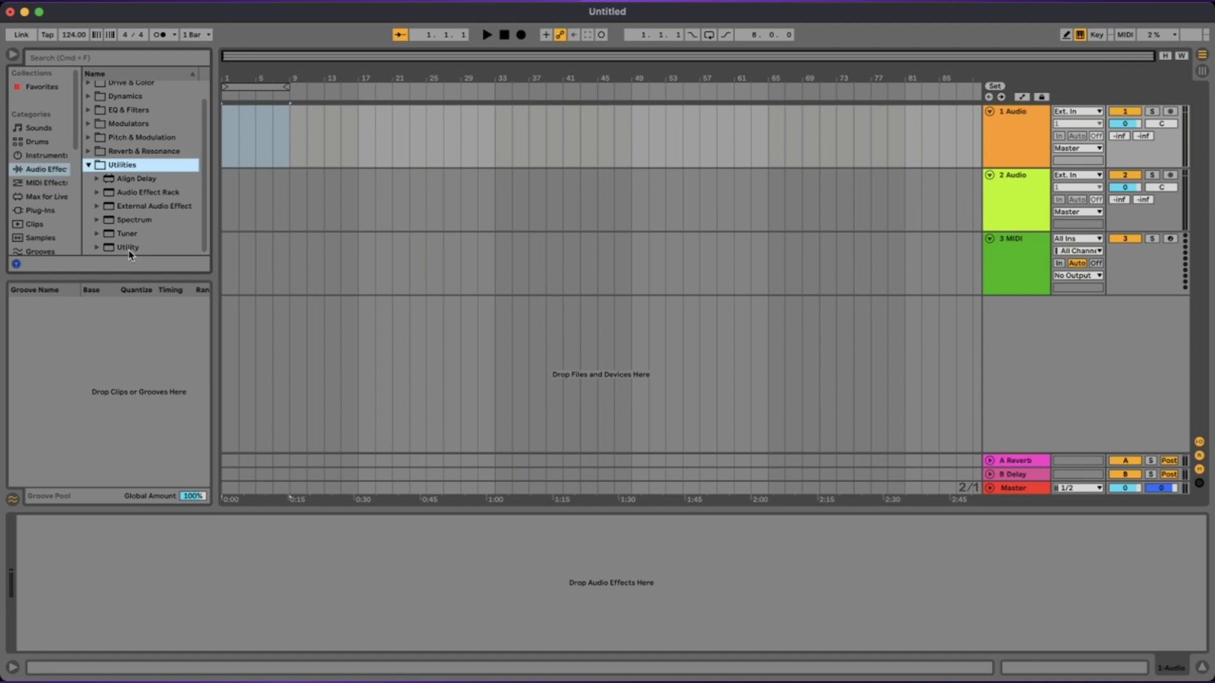
- Review the list of MIDI effects and display the Max for Live category
{"action": "left_click", "coordinate": [51, 182]}
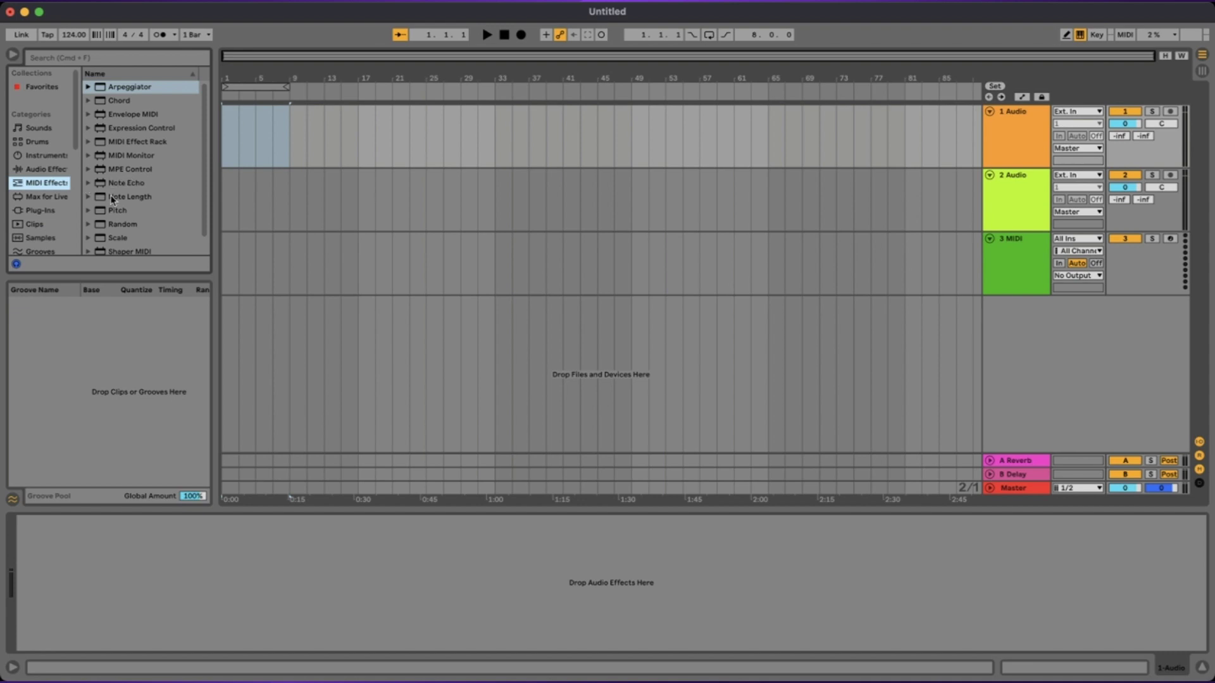
{"action": "scroll", "coordinate": [112, 200], "scroll_direction": "down", "scroll_amount": 1}
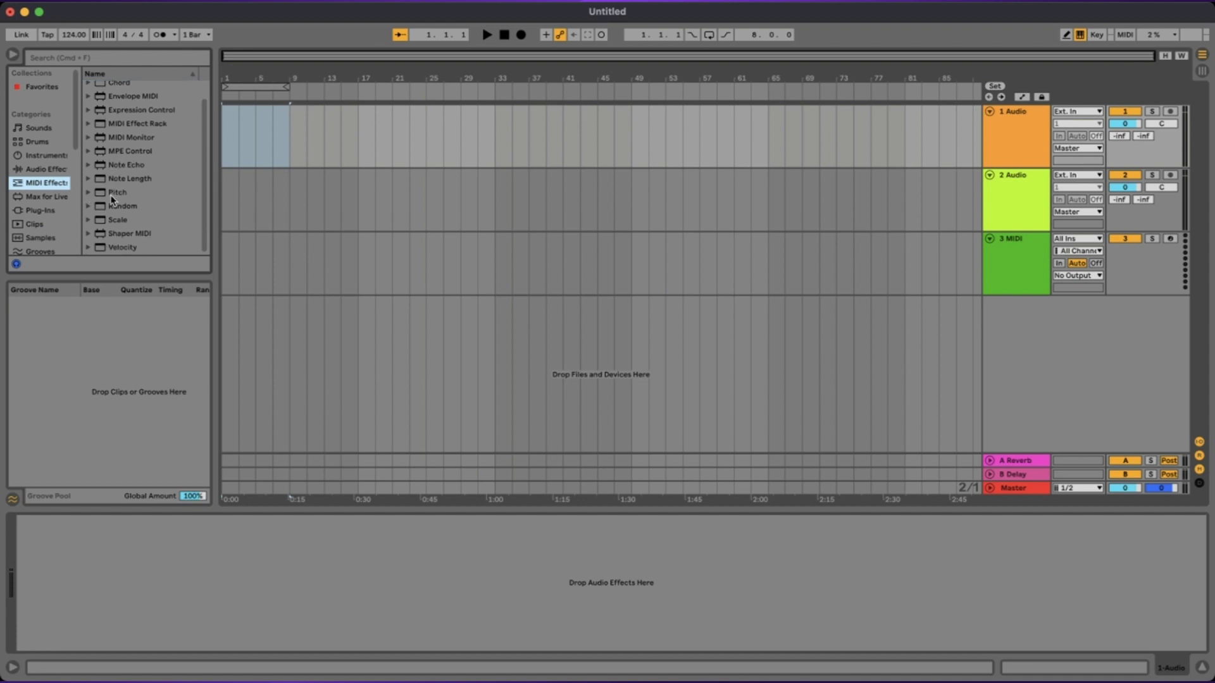
{"action": "scroll", "coordinate": [113, 200], "scroll_direction": "up", "scroll_amount": 1}
{"action": "scroll", "coordinate": [113, 200], "scroll_direction": "down", "scroll_amount": 1}
{"action": "scroll", "coordinate": [112, 200], "scroll_direction": "up", "scroll_amount": 1}
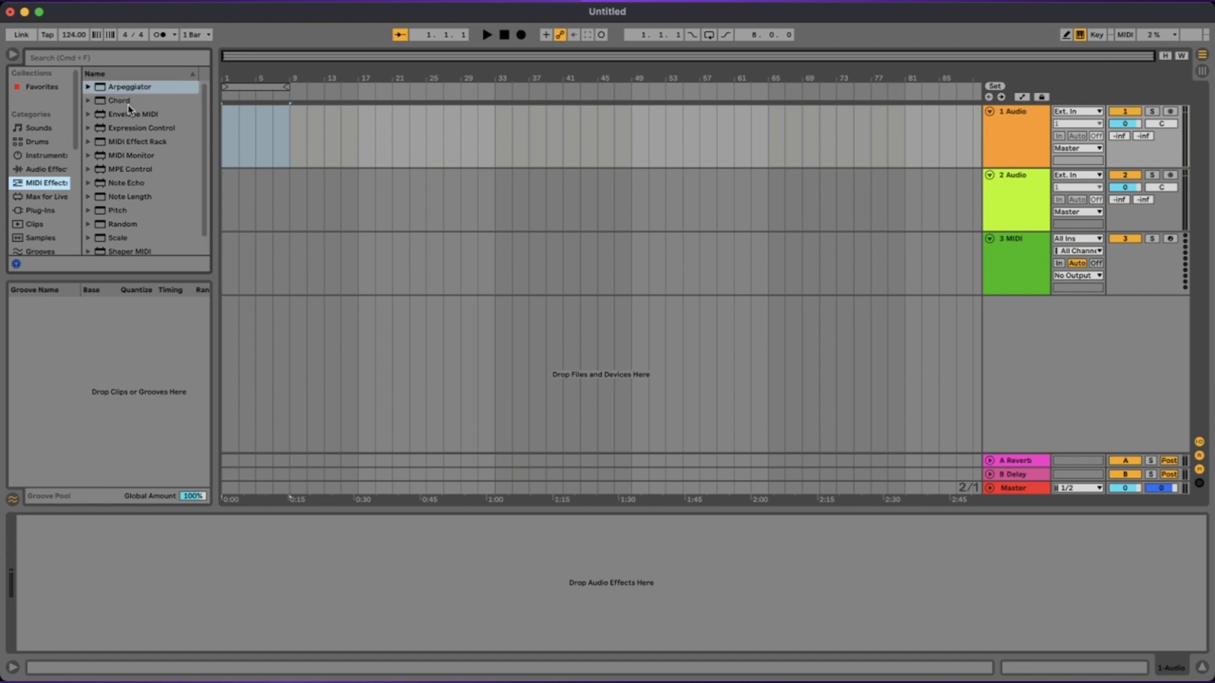
{"action": "left_click", "coordinate": [48, 200]}
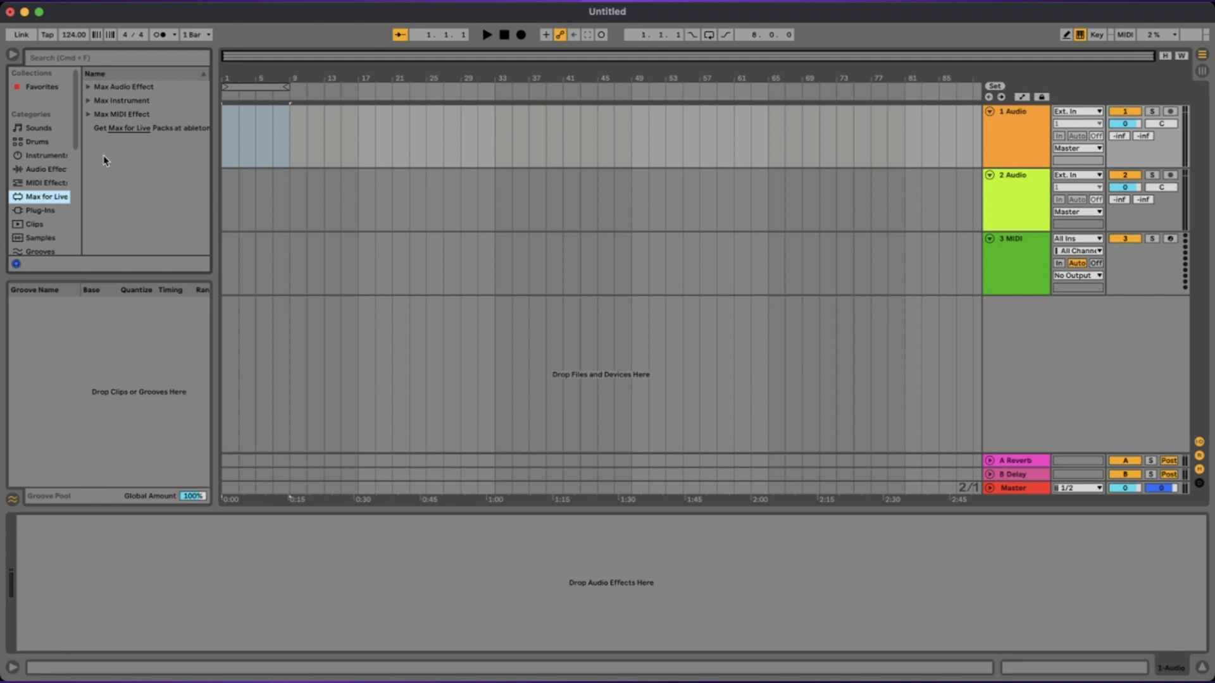
- Examine the AUv2, VST and VST3 folders in the browser's Plug-Ins category
{"action": "left_click", "coordinate": [55, 213]}
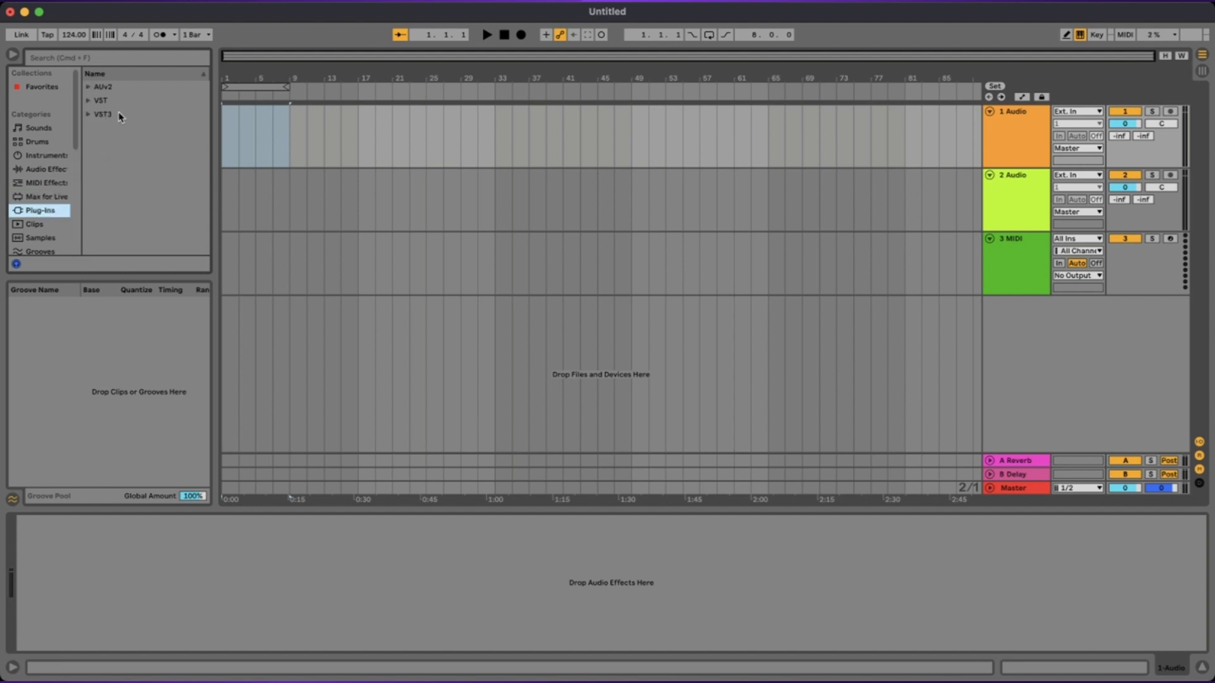
{"action": "left_click", "coordinate": [88, 87]}
{"action": "left_click", "coordinate": [88, 89]}
{"action": "left_click", "coordinate": [88, 89]}
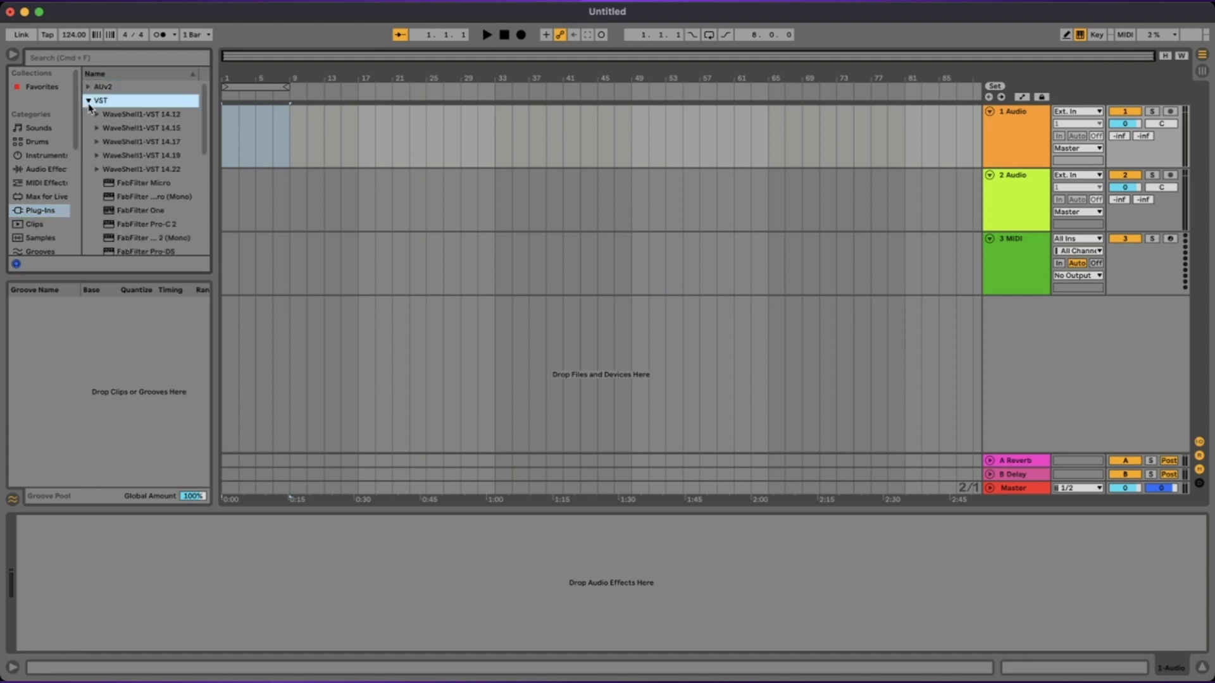
{"action": "left_click", "coordinate": [88, 89]}
{"action": "left_click", "coordinate": [88, 100]}
{"action": "left_click", "coordinate": [88, 115]}
{"action": "left_click", "coordinate": [88, 116]}
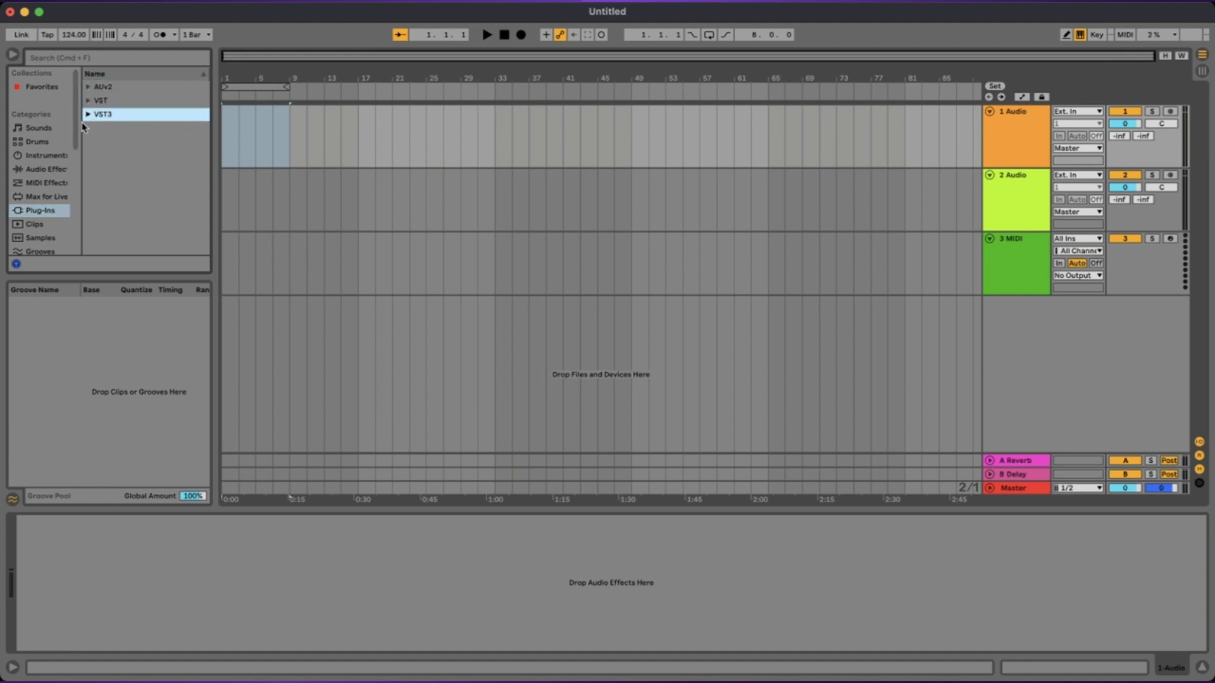
- Look through the list of clips in the browser's Clips category
{"action": "scroll", "coordinate": [31, 229], "scroll_direction": "down", "scroll_amount": 3}
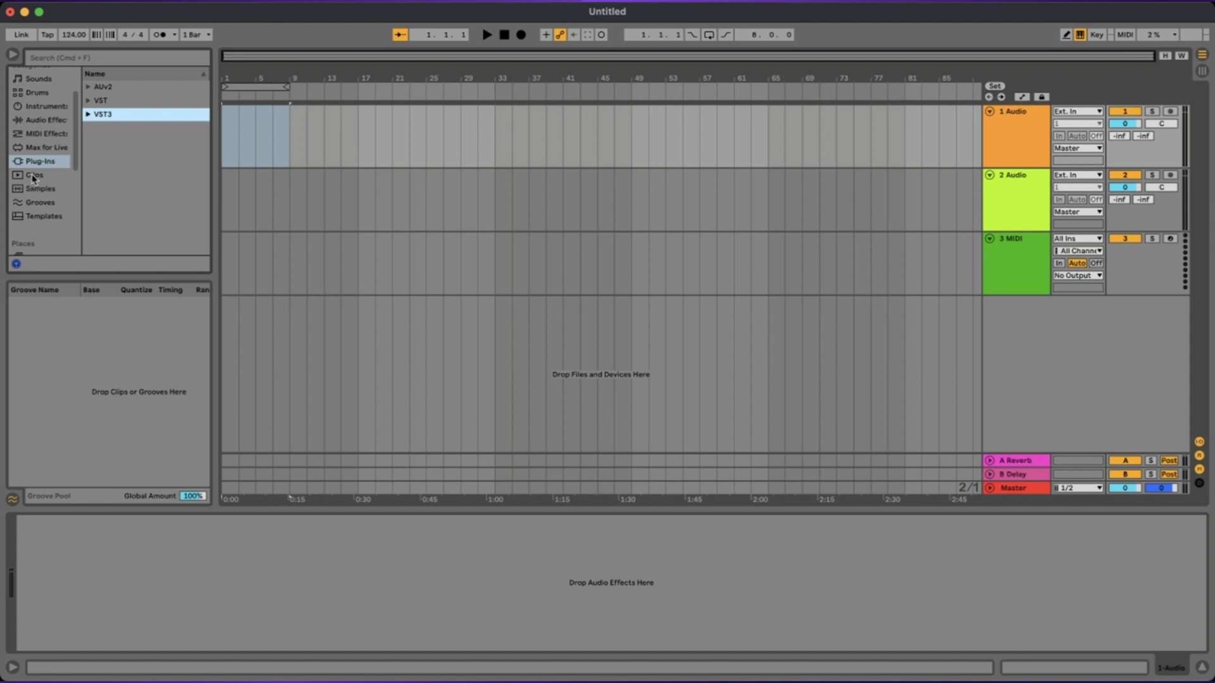
{"action": "left_click", "coordinate": [28, 177]}
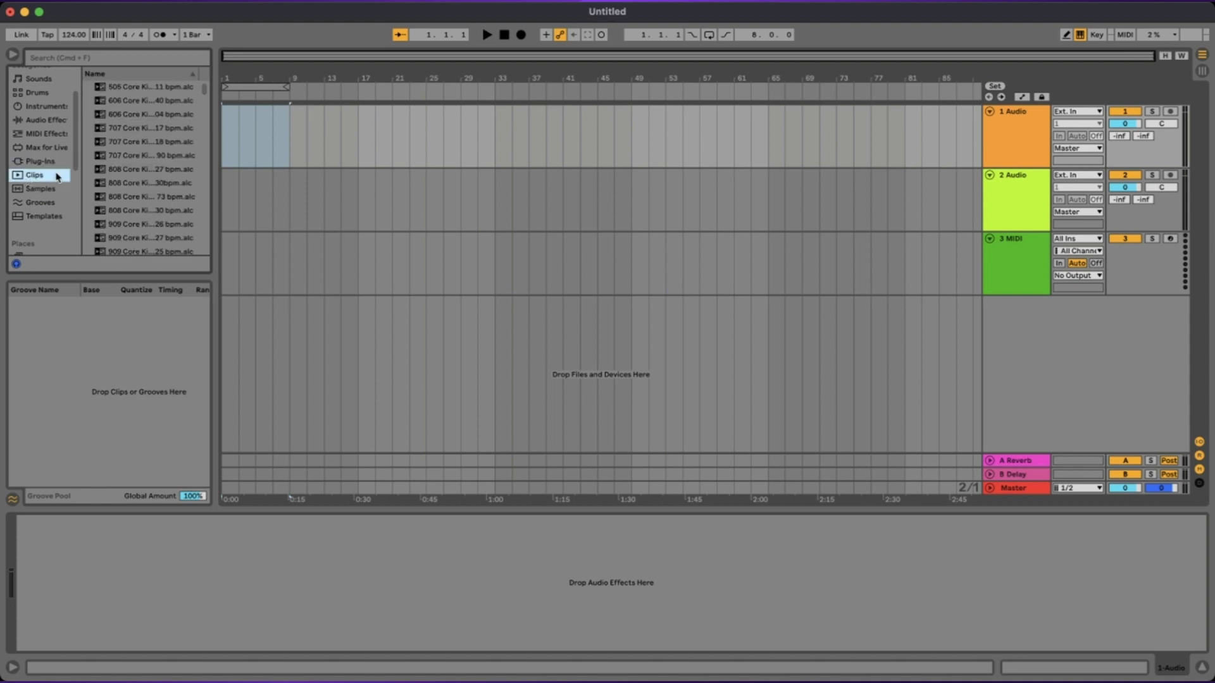
{"action": "scroll", "coordinate": [168, 133], "scroll_direction": "down", "scroll_amount": 3}
{"action": "scroll", "coordinate": [168, 132], "scroll_direction": "down", "scroll_amount": 10}
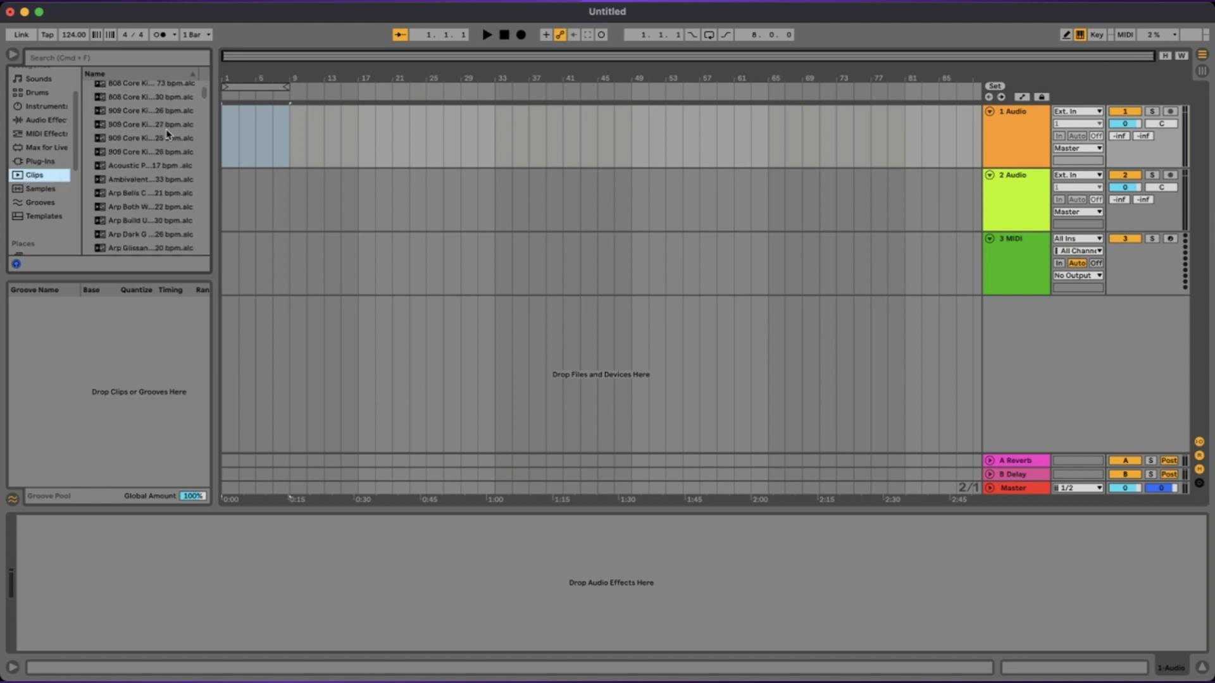
{"action": "scroll", "coordinate": [168, 133], "scroll_direction": "down", "scroll_amount": 3}
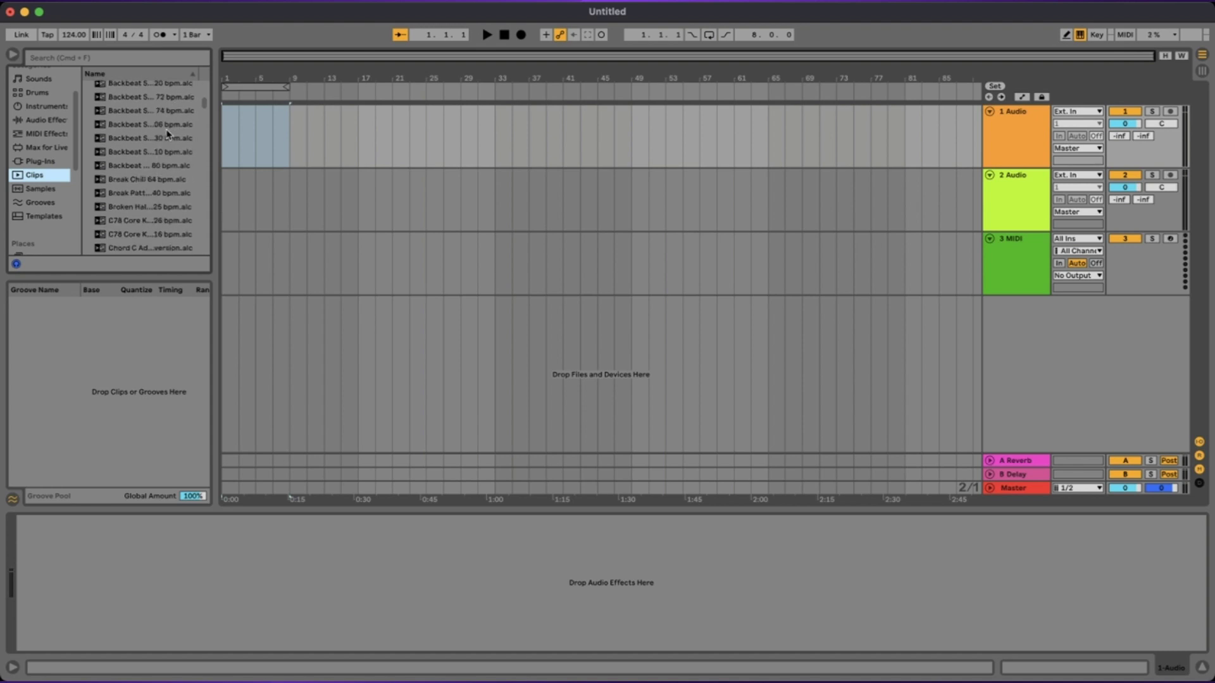
{"action": "scroll", "coordinate": [168, 133], "scroll_direction": "down", "scroll_amount": 5}
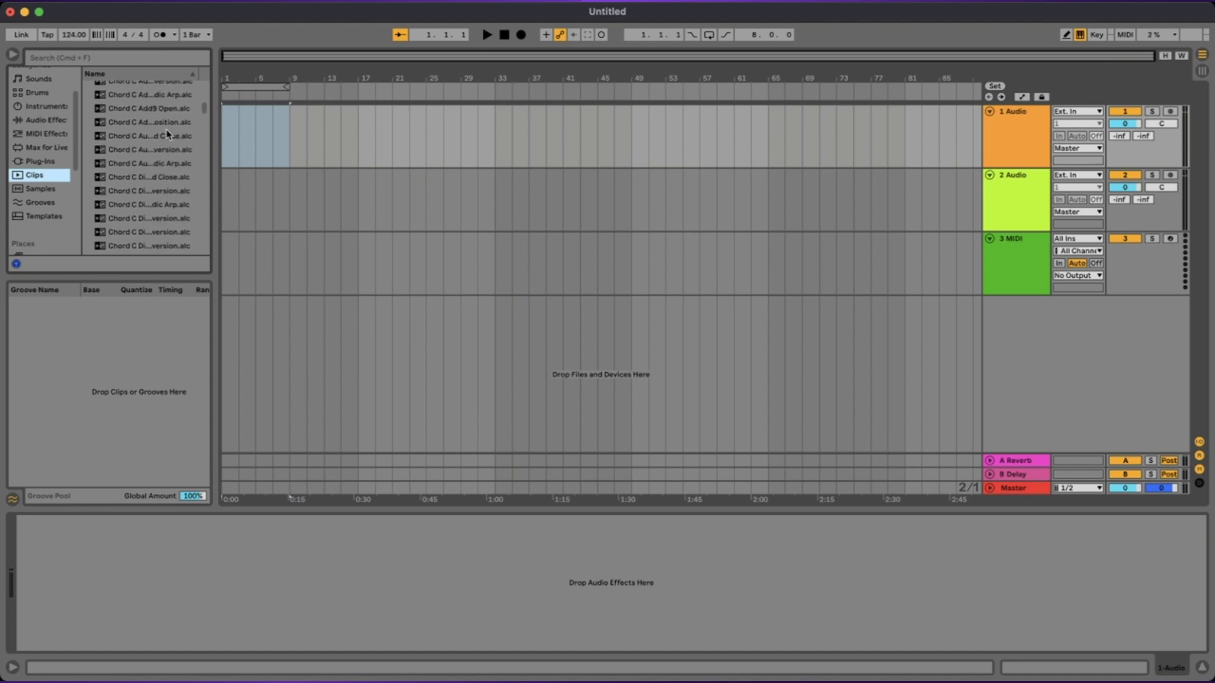
- Look through the Samples, Grooves and Templates categories in the browser
{"action": "left_click", "coordinate": [35, 192]}
{"action": "scroll", "coordinate": [153, 155], "scroll_direction": "down", "scroll_amount": 5}
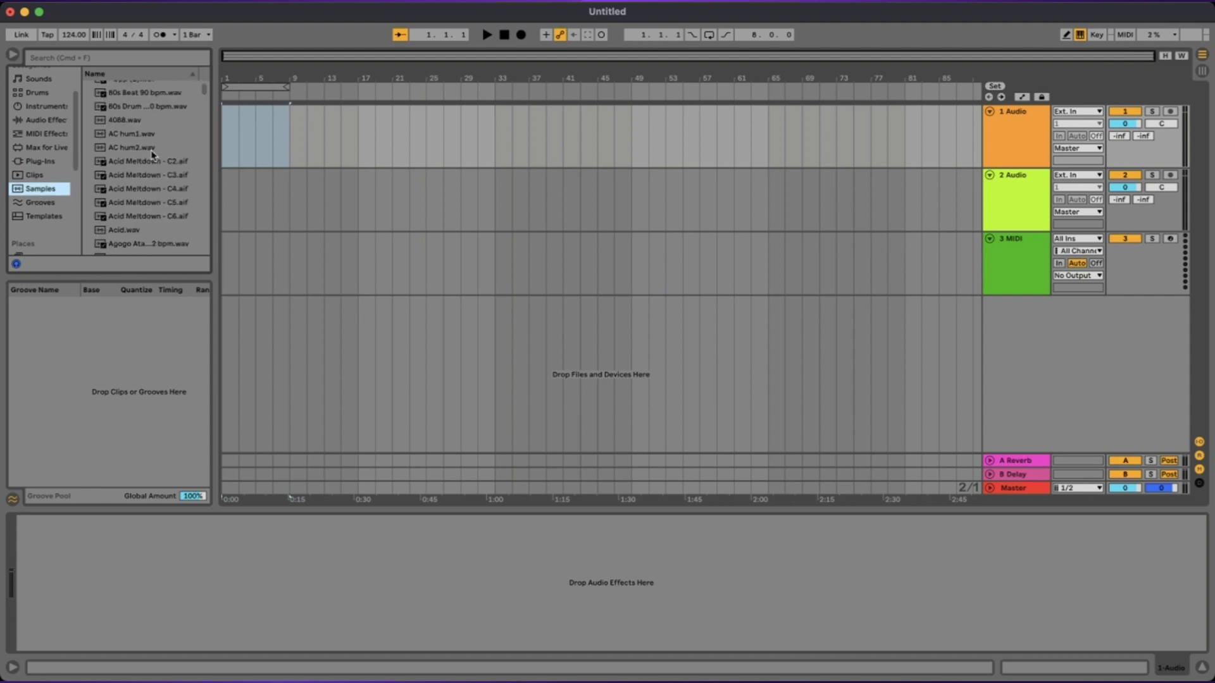
{"action": "scroll", "coordinate": [152, 155], "scroll_direction": "down", "scroll_amount": 6}
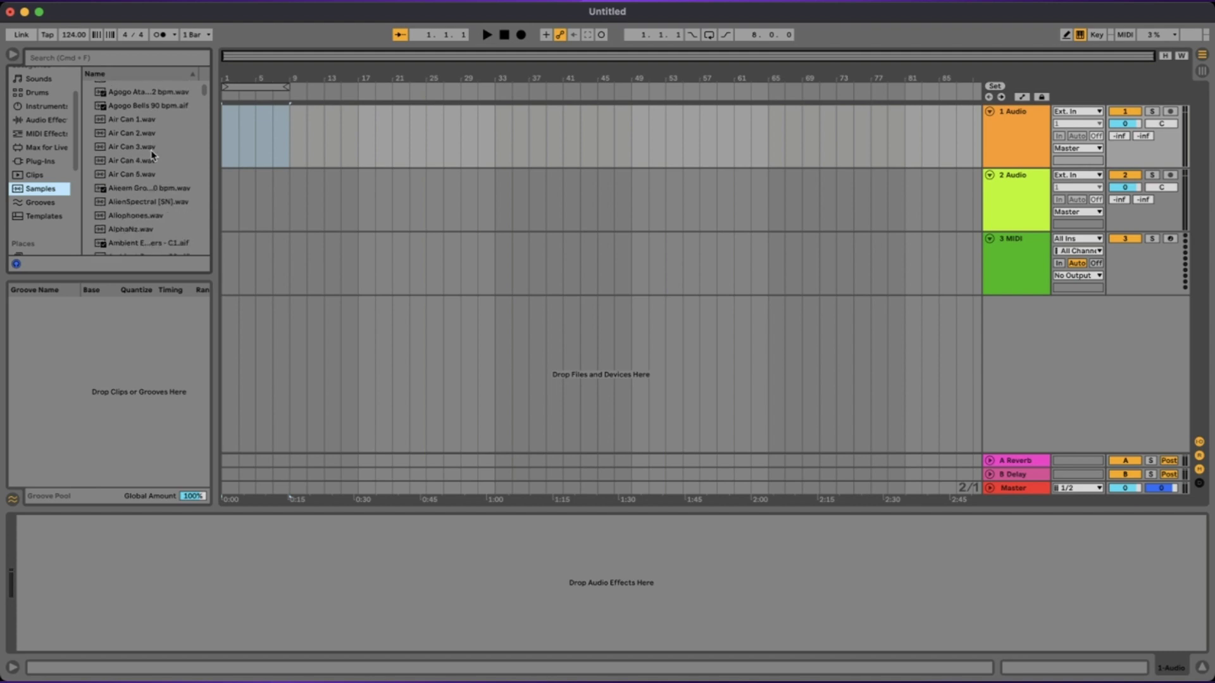
{"action": "scroll", "coordinate": [152, 155], "scroll_direction": "down", "scroll_amount": 1}
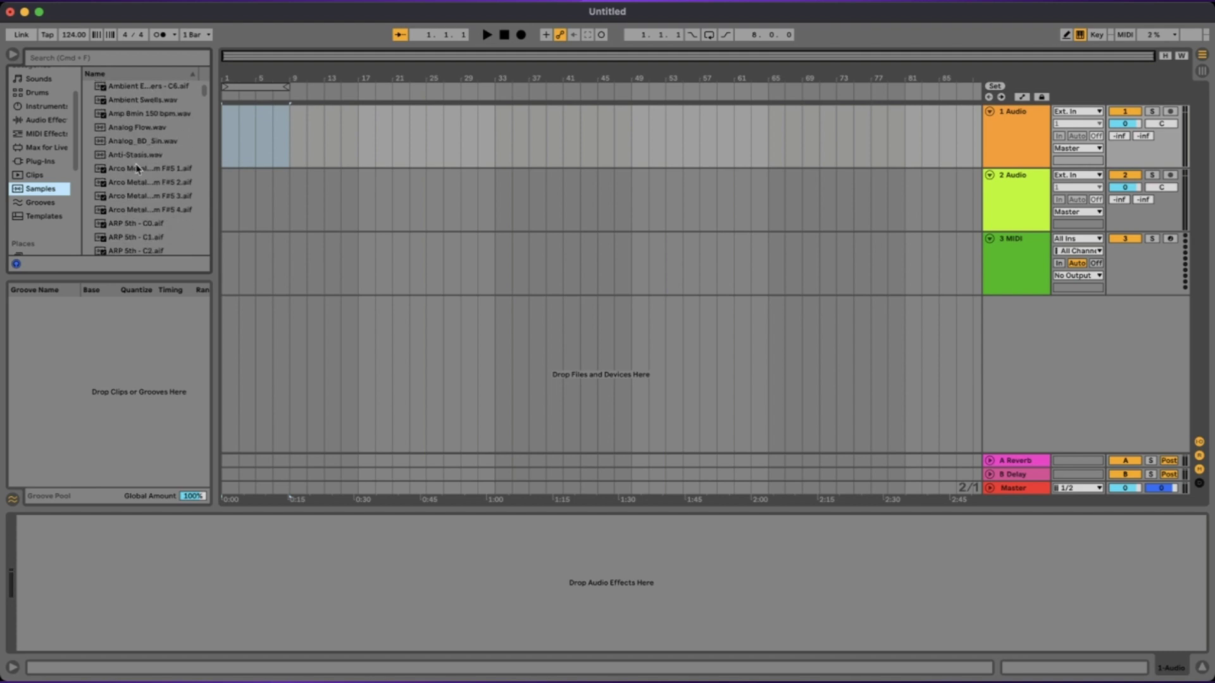
{"action": "scroll", "coordinate": [137, 178], "scroll_direction": "down", "scroll_amount": 3}
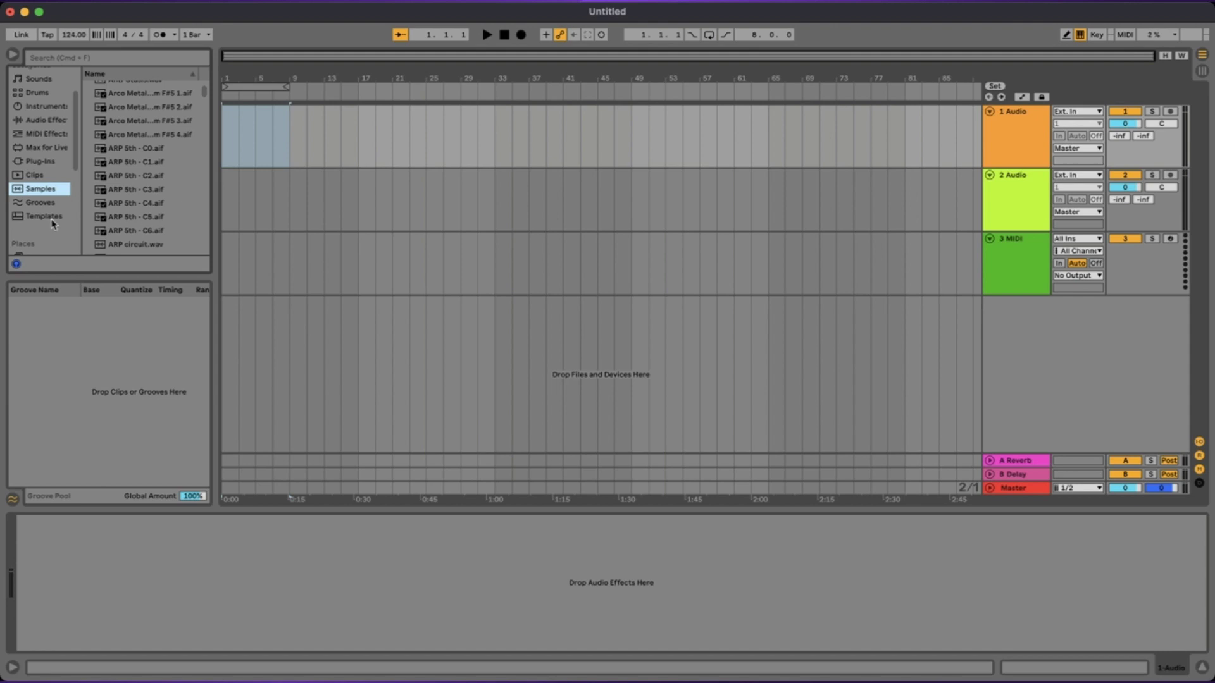
{"action": "key", "text": "Down"}
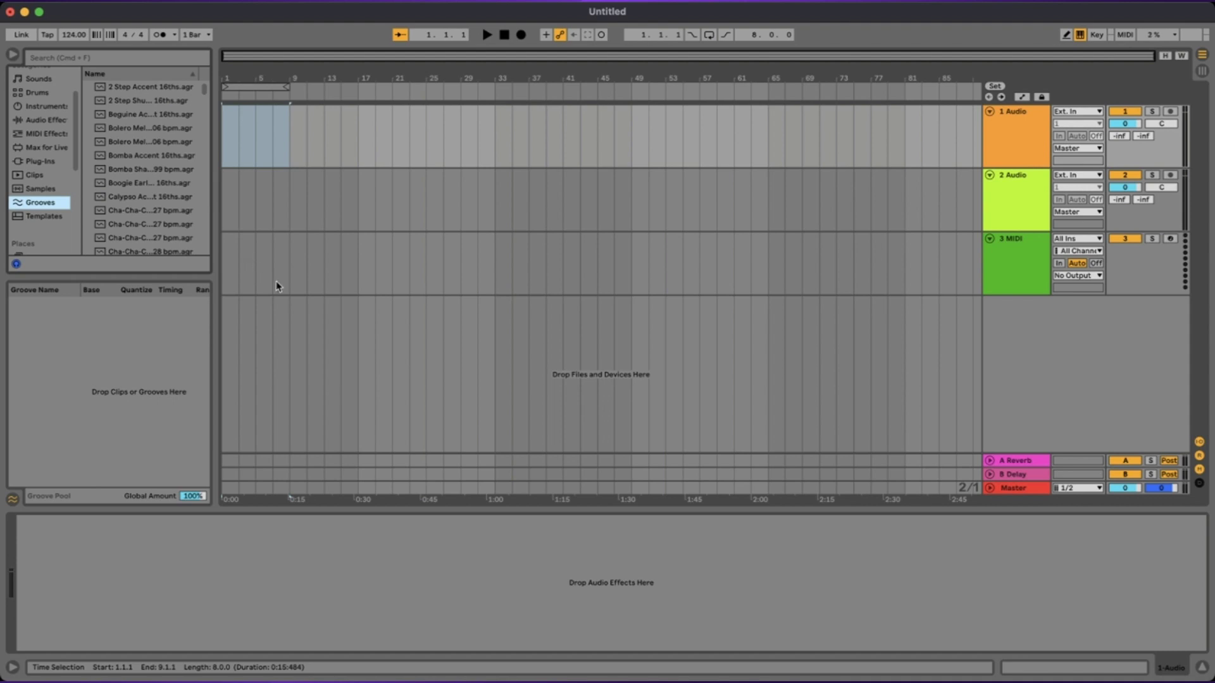
{"action": "left_click", "coordinate": [40, 217]}
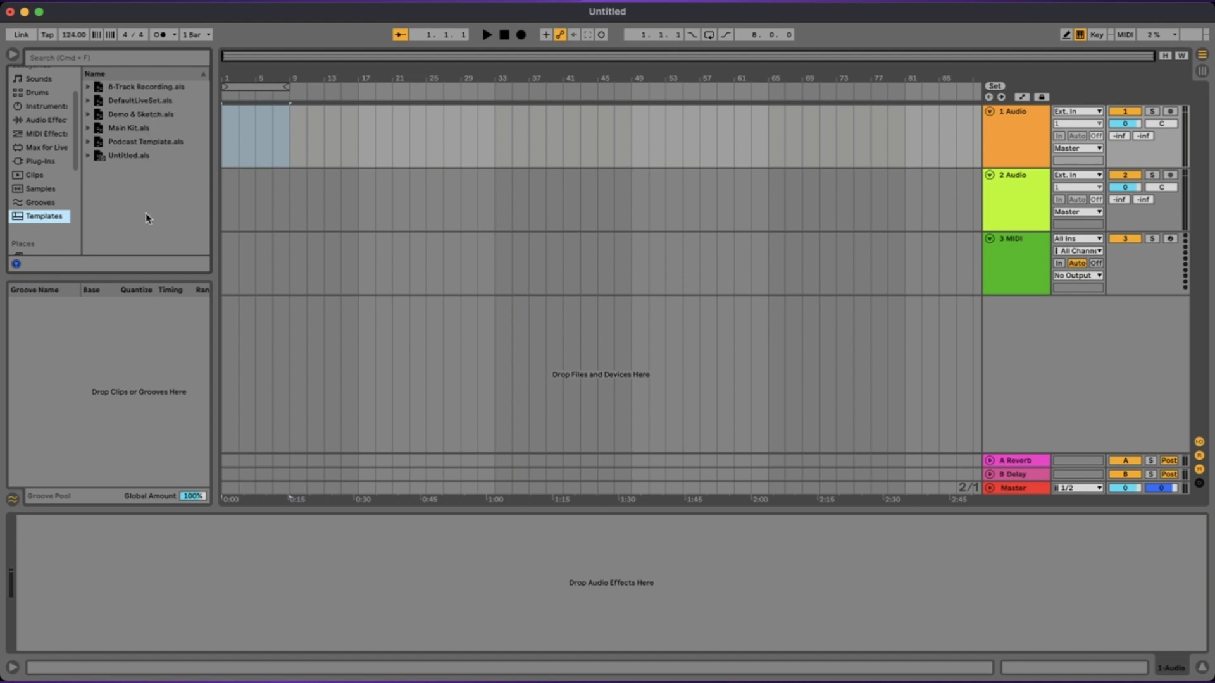
- Examine the contents of the custom sample and MIDI folders listed under Places in the browser
{"action": "scroll", "coordinate": [32, 223], "scroll_direction": "down", "scroll_amount": 5}
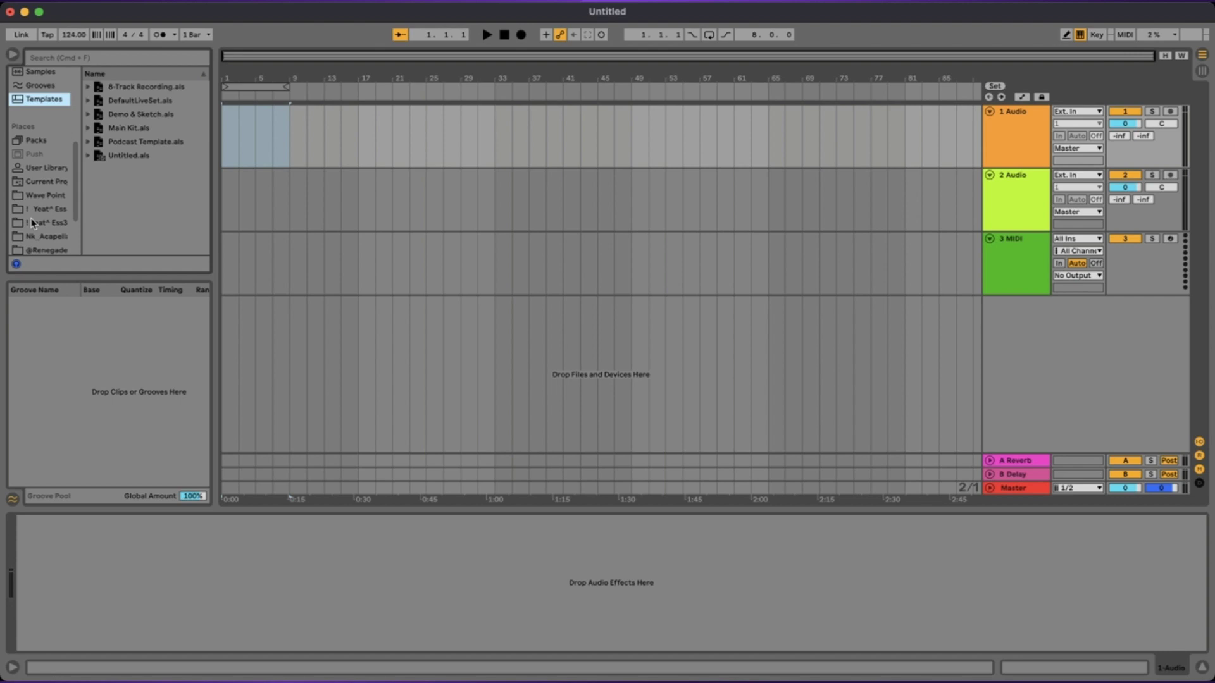
{"action": "scroll", "coordinate": [32, 223], "scroll_direction": "down", "scroll_amount": 5}
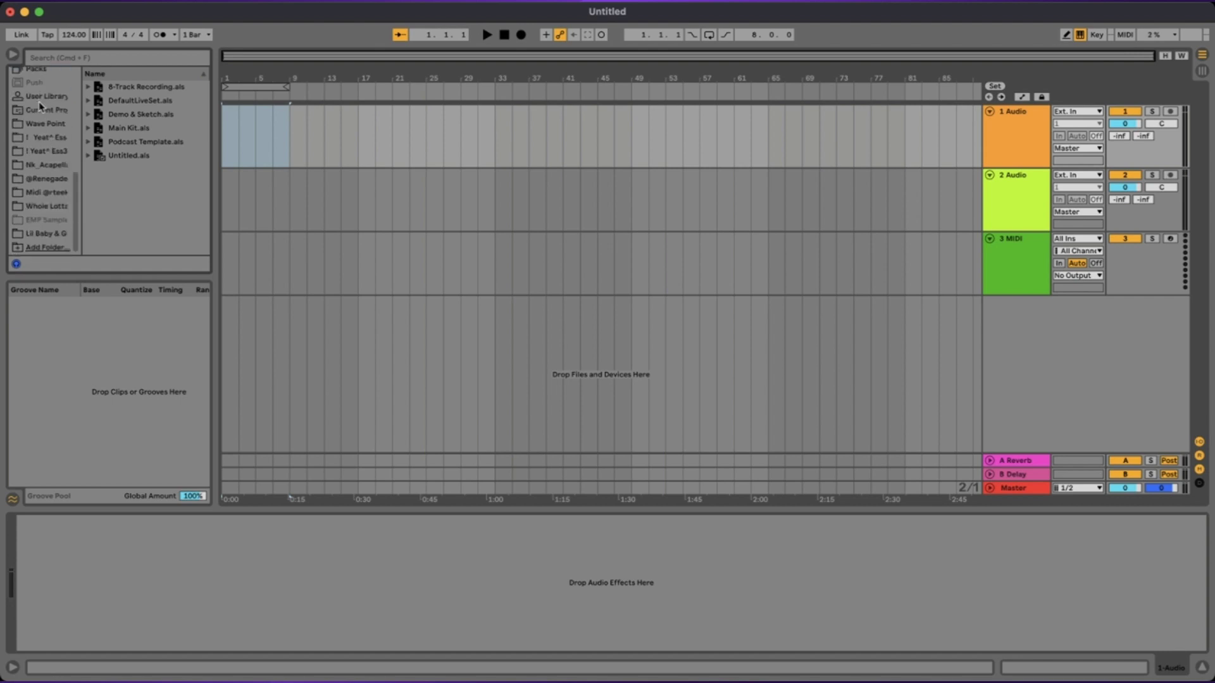
{"action": "left_click", "coordinate": [50, 138]}
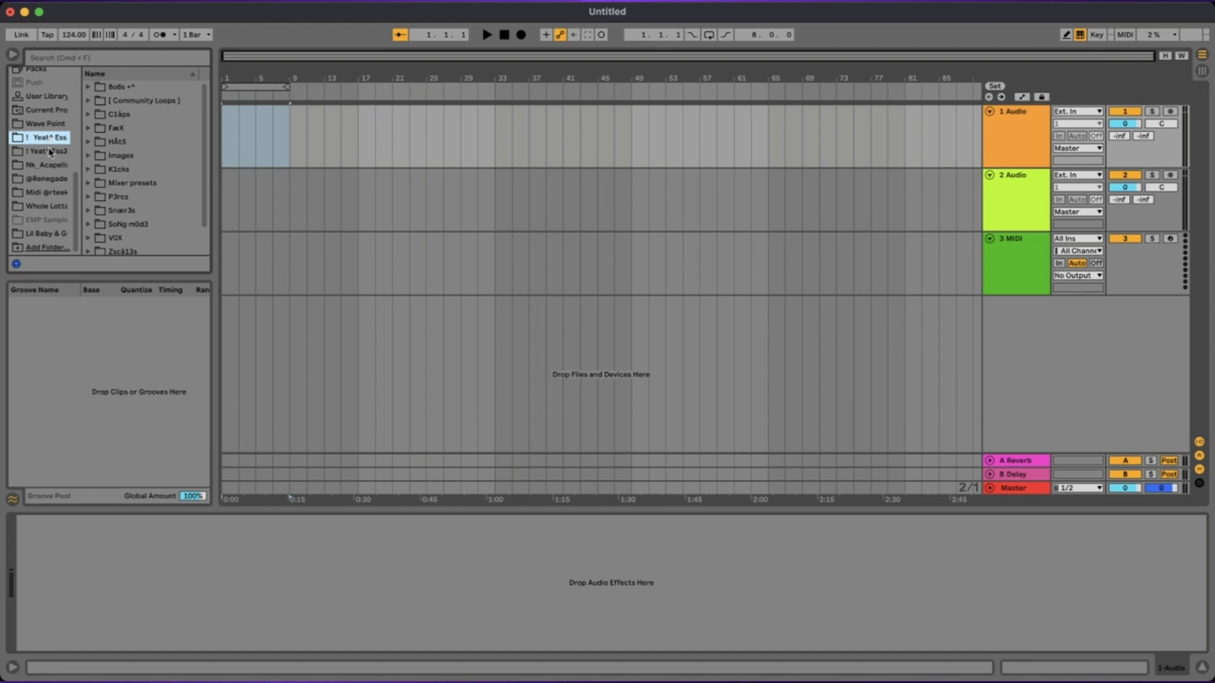
{"action": "left_click", "coordinate": [49, 151]}
{"action": "left_click", "coordinate": [51, 165]}
{"action": "left_click", "coordinate": [52, 179]}
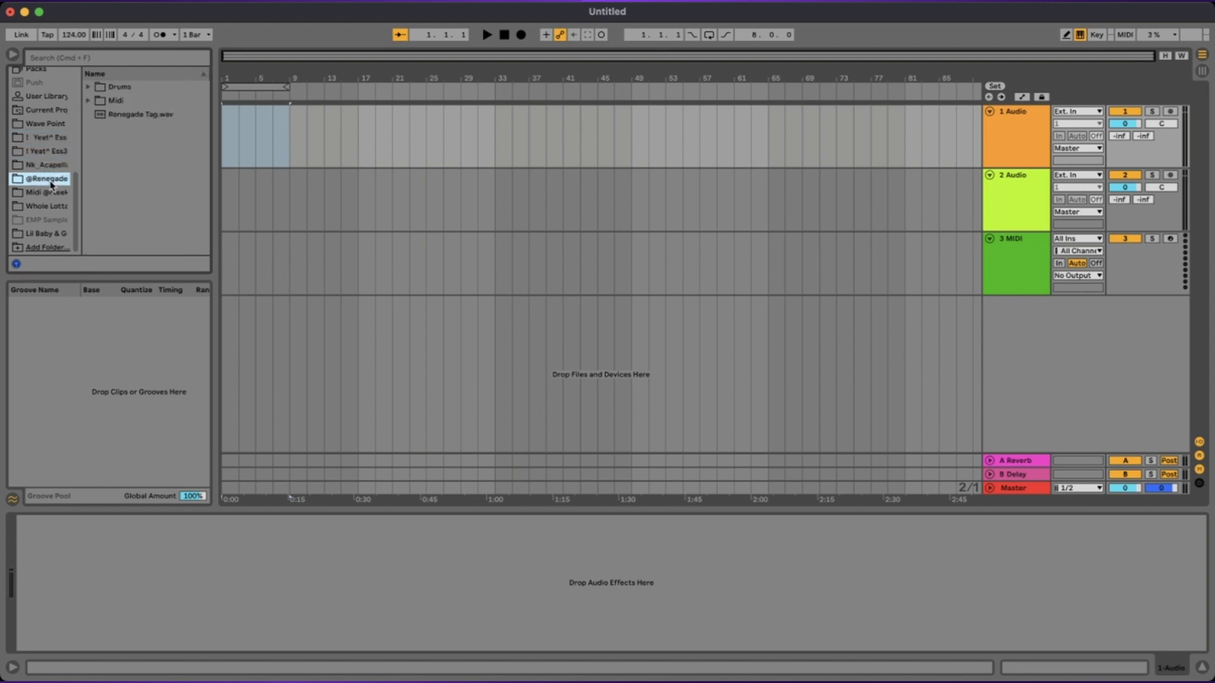
{"action": "left_click", "coordinate": [48, 193]}
{"action": "scroll", "coordinate": [48, 217], "scroll_direction": "up", "scroll_amount": 5}
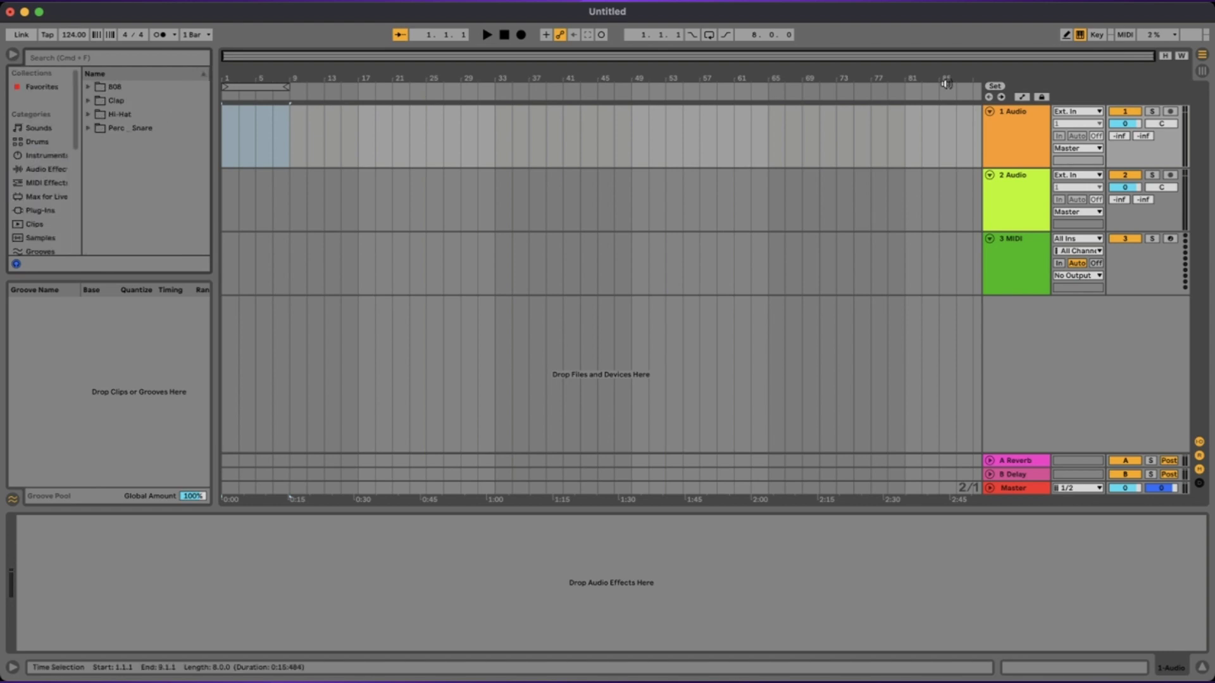
- Select the 3 MIDI track and review the instruments and VST plug-ins available for it in the browser
{"action": "left_click", "coordinate": [1008, 153]}
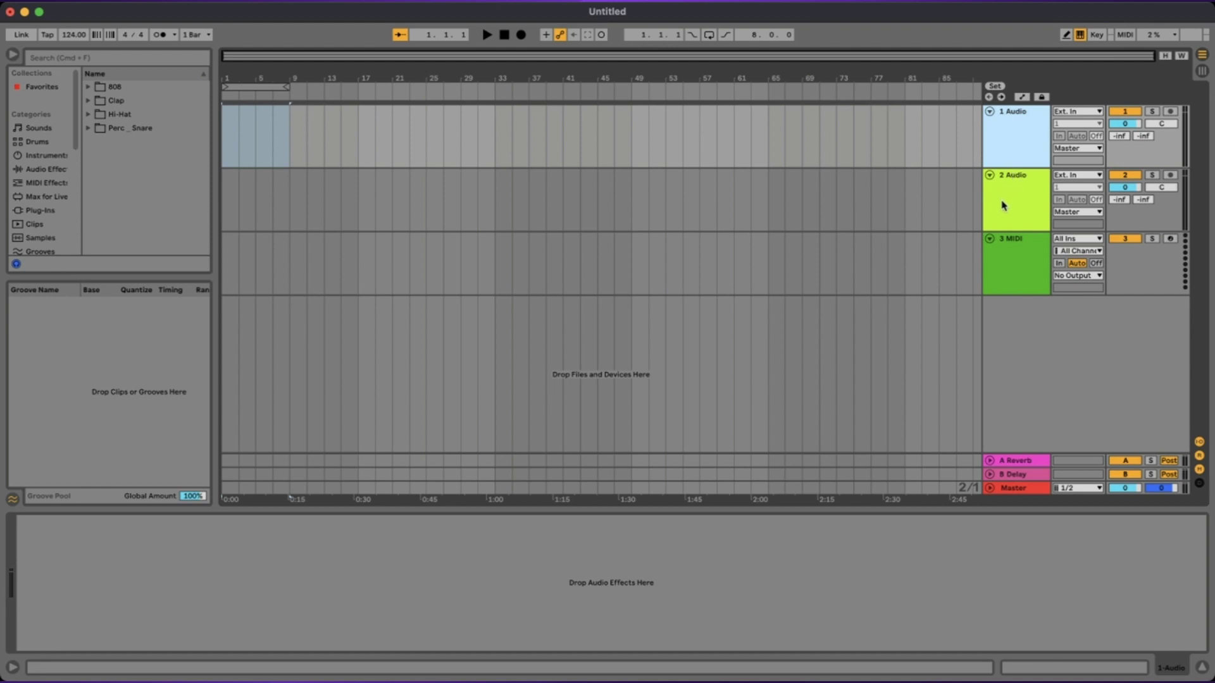
{"action": "left_click", "coordinate": [1011, 253]}
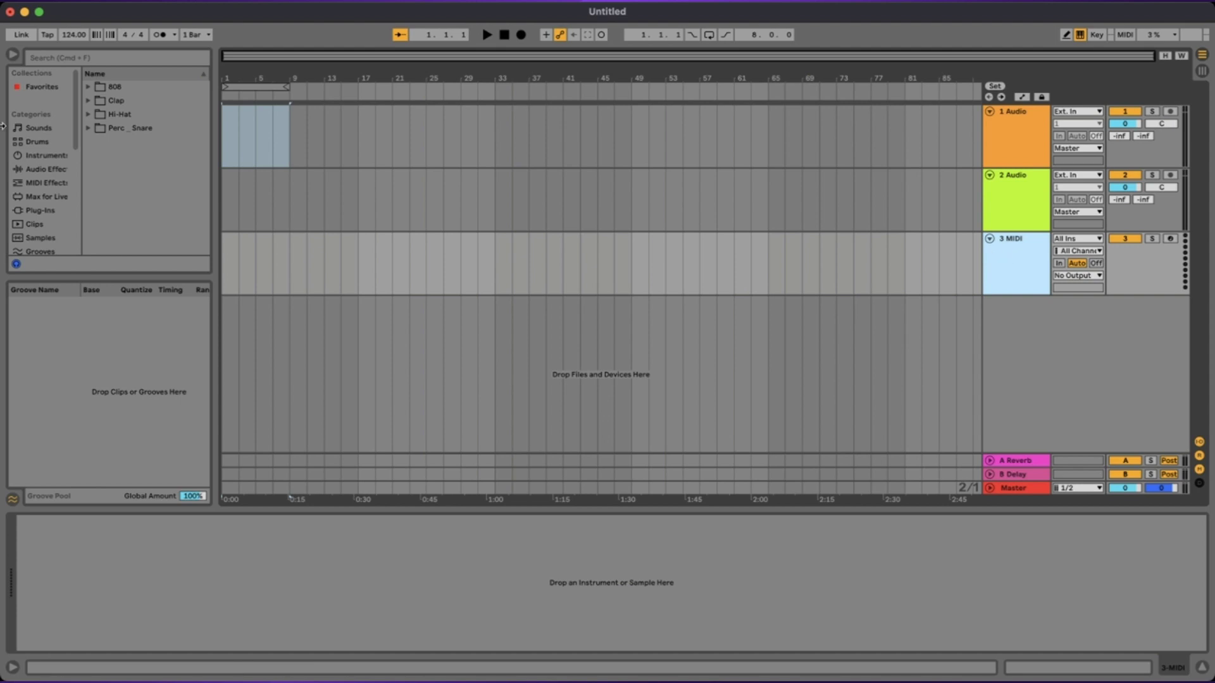
{"action": "left_click", "coordinate": [50, 157]}
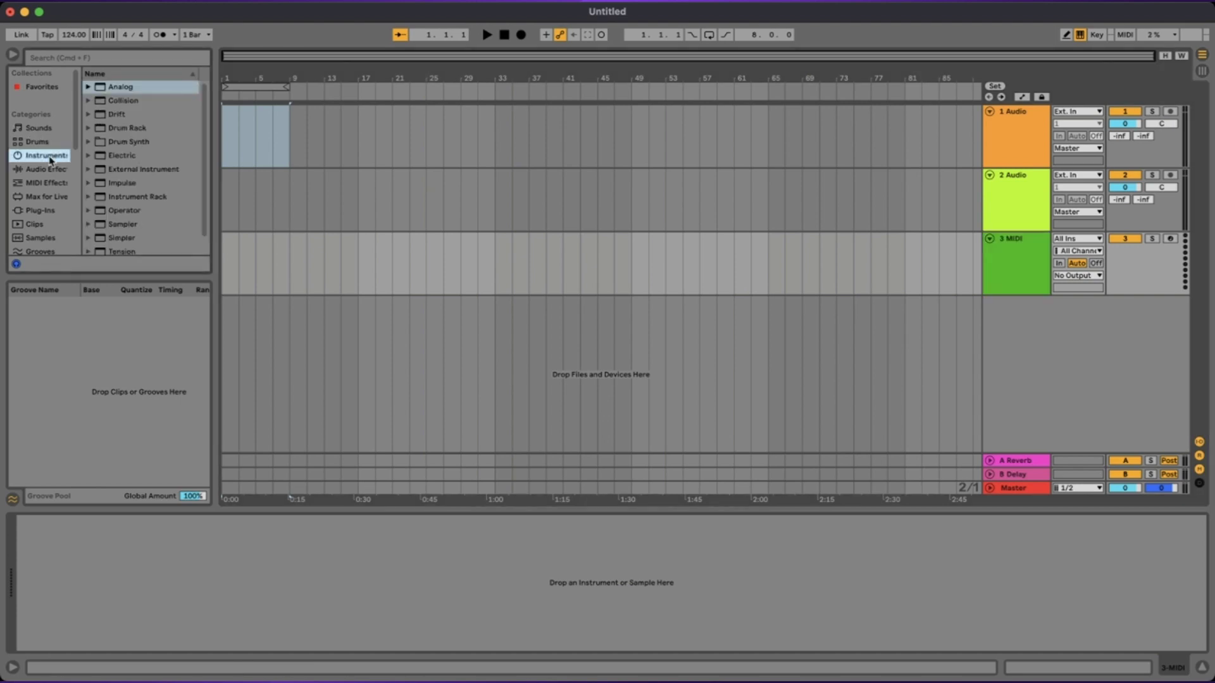
{"action": "scroll", "coordinate": [50, 159], "scroll_direction": "down", "scroll_amount": 4}
{"action": "left_click", "coordinate": [51, 160]}
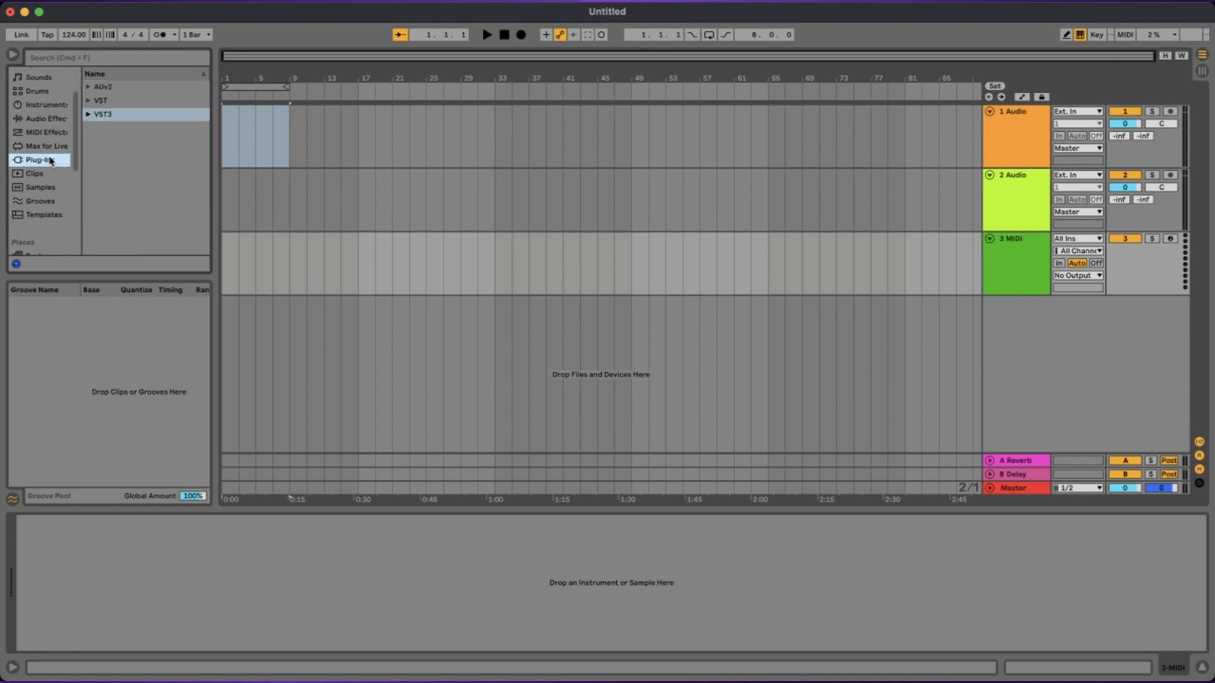
{"action": "left_click", "coordinate": [89, 102]}
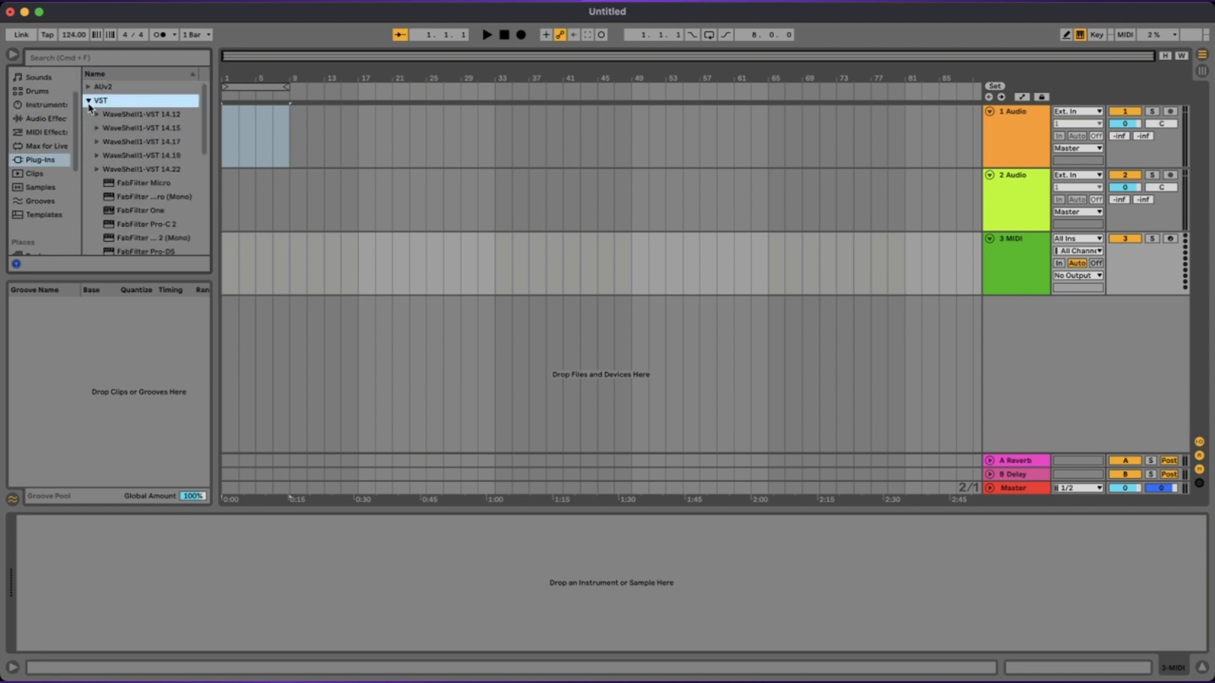
{"action": "left_click", "coordinate": [89, 103]}
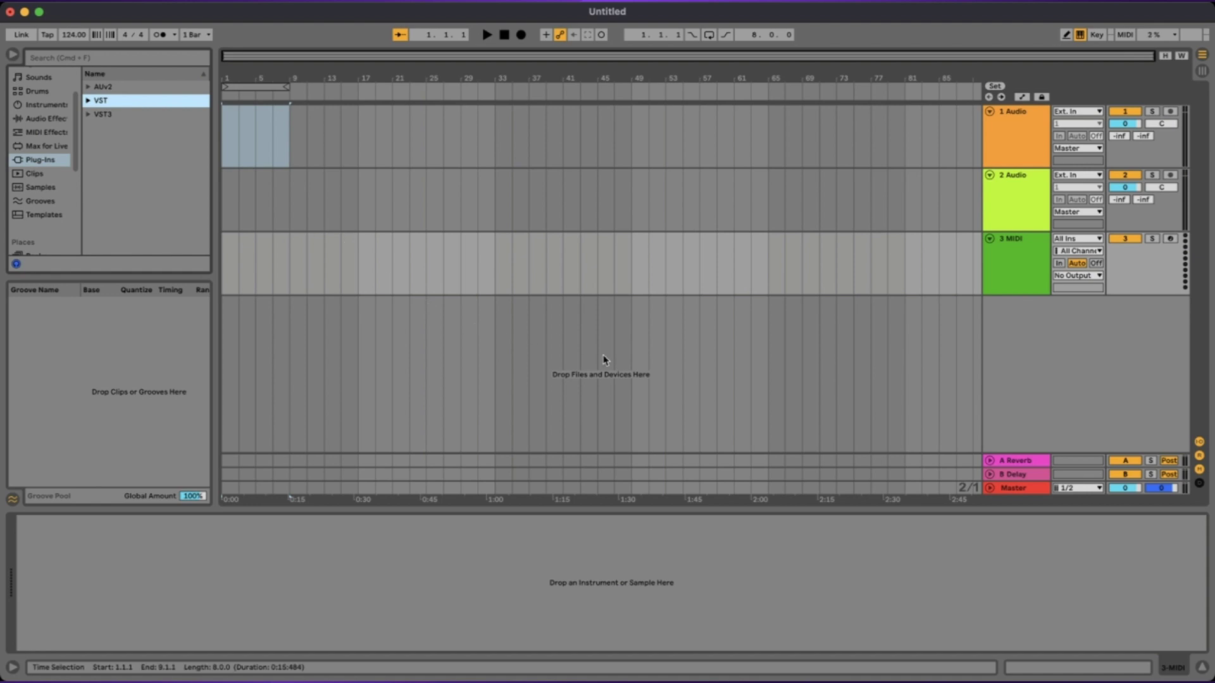
- Look at the Session View and return to the Arrangement View
{"action": "key", "text": "Tab"}
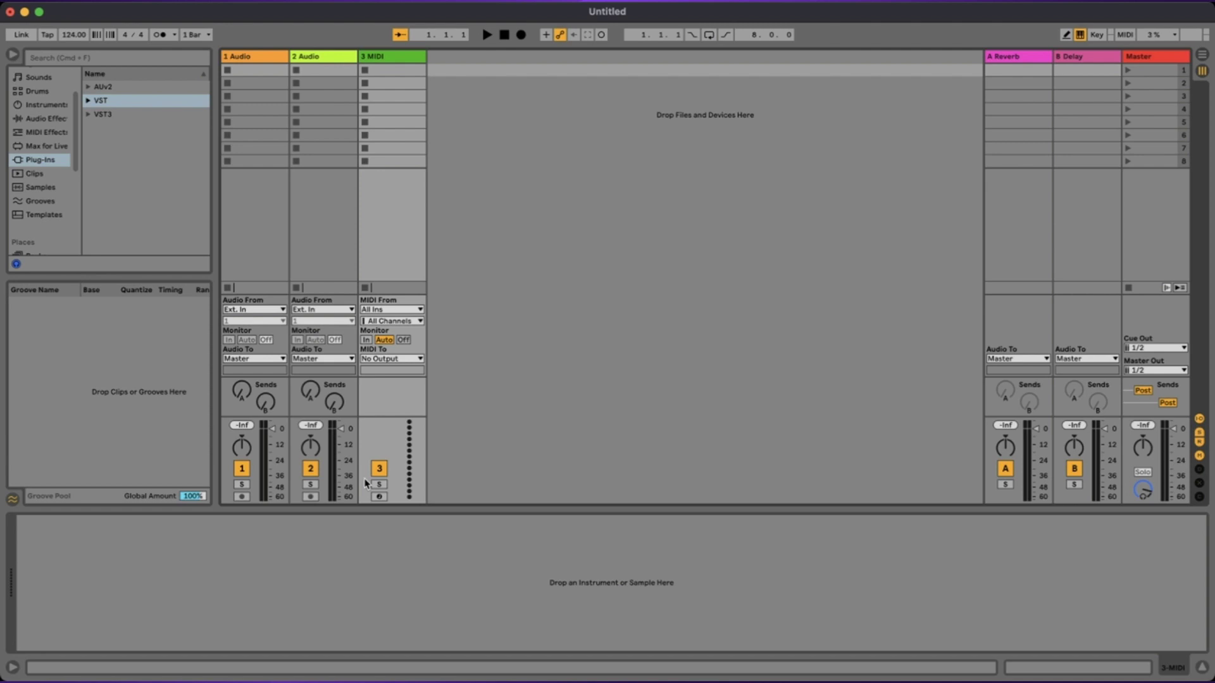
{"action": "key", "text": "Tab"}
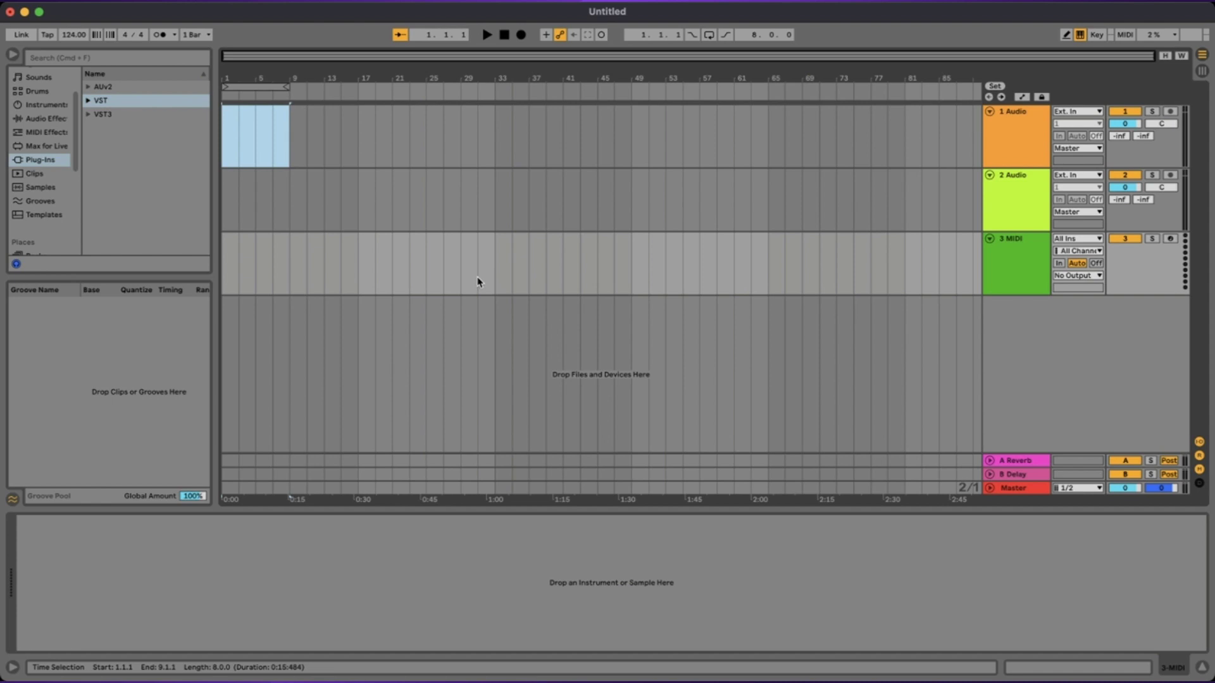
- Select the time range from bar 1 to bar 9 on the 1 Audio track and call up the preferences
{"action": "left_click", "coordinate": [291, 155]}
{"action": "left_click_drag", "start_coordinate": [277, 158], "coordinate": [174, 157]}
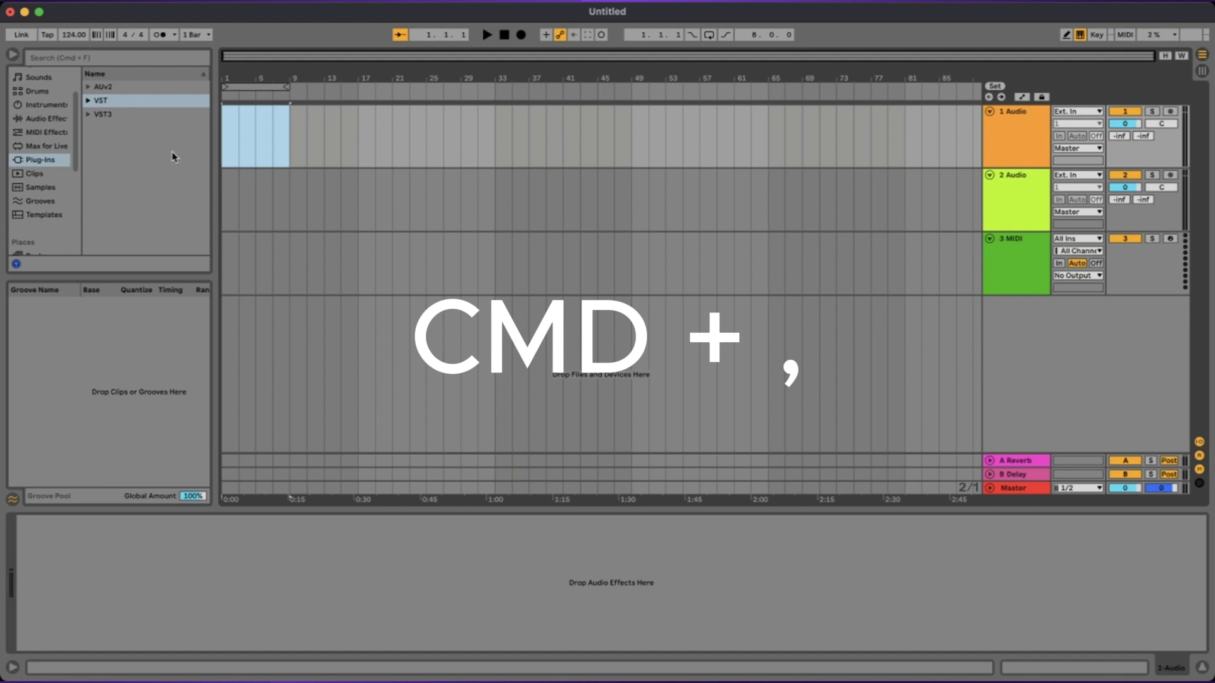
{"action": "key", "text": "super+comma"}
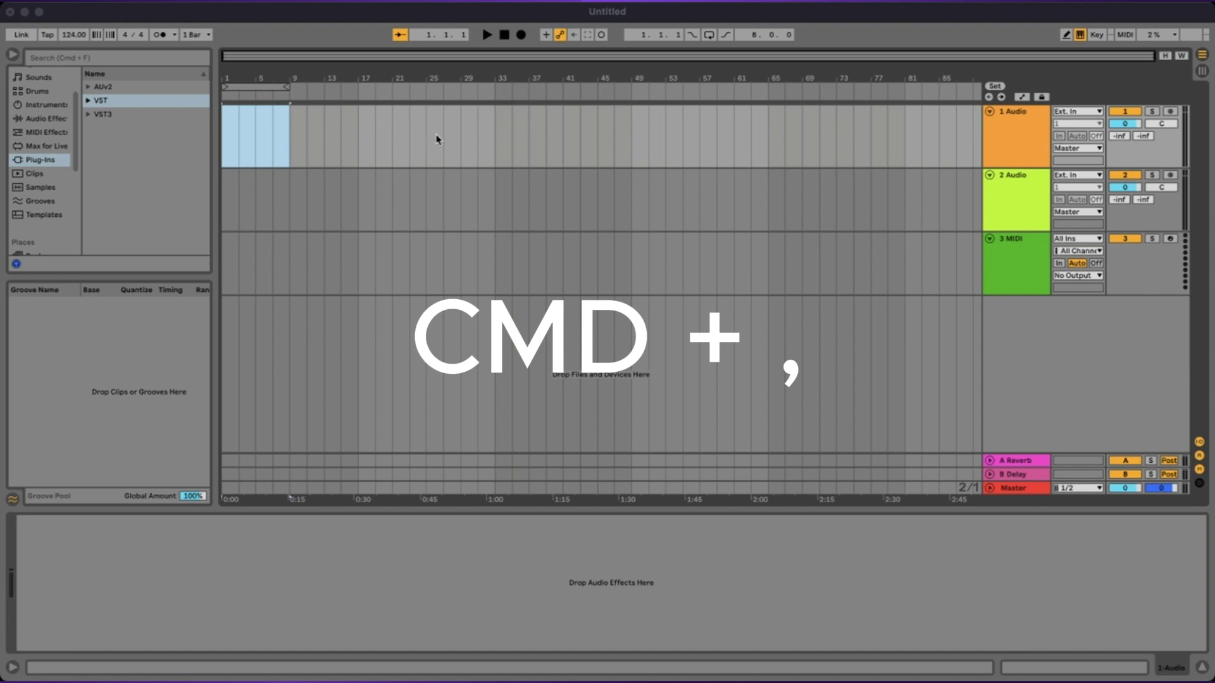
{"action": "left_click", "coordinate": [667, 621]}
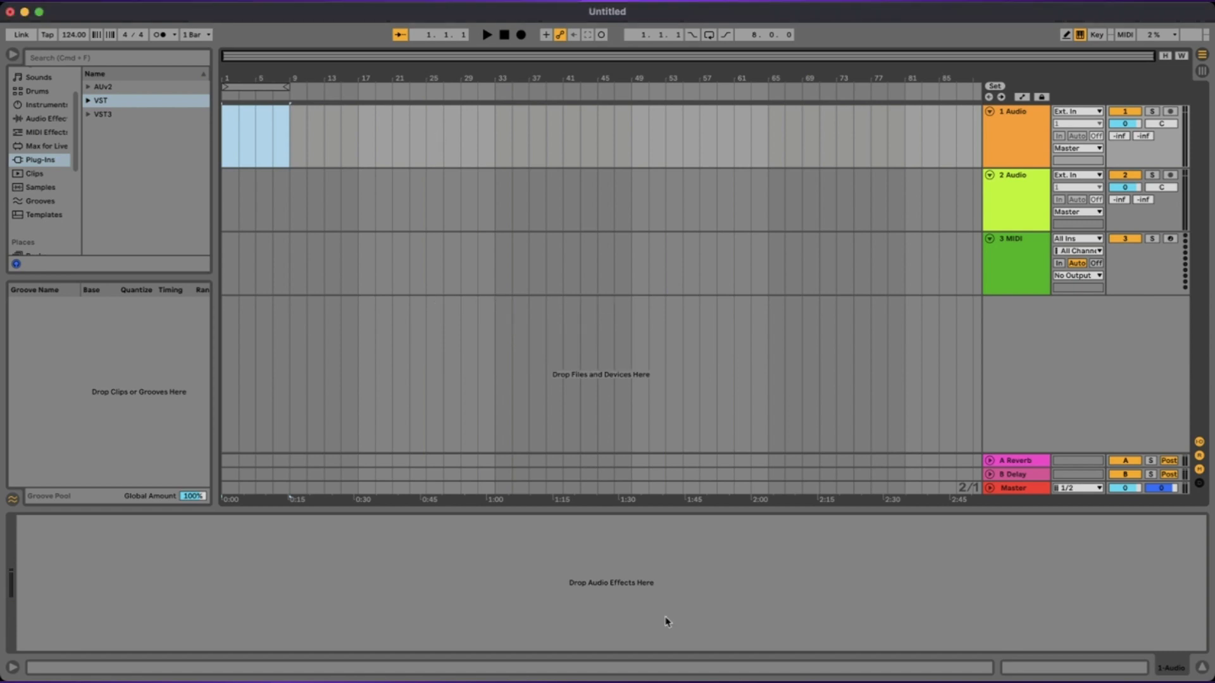